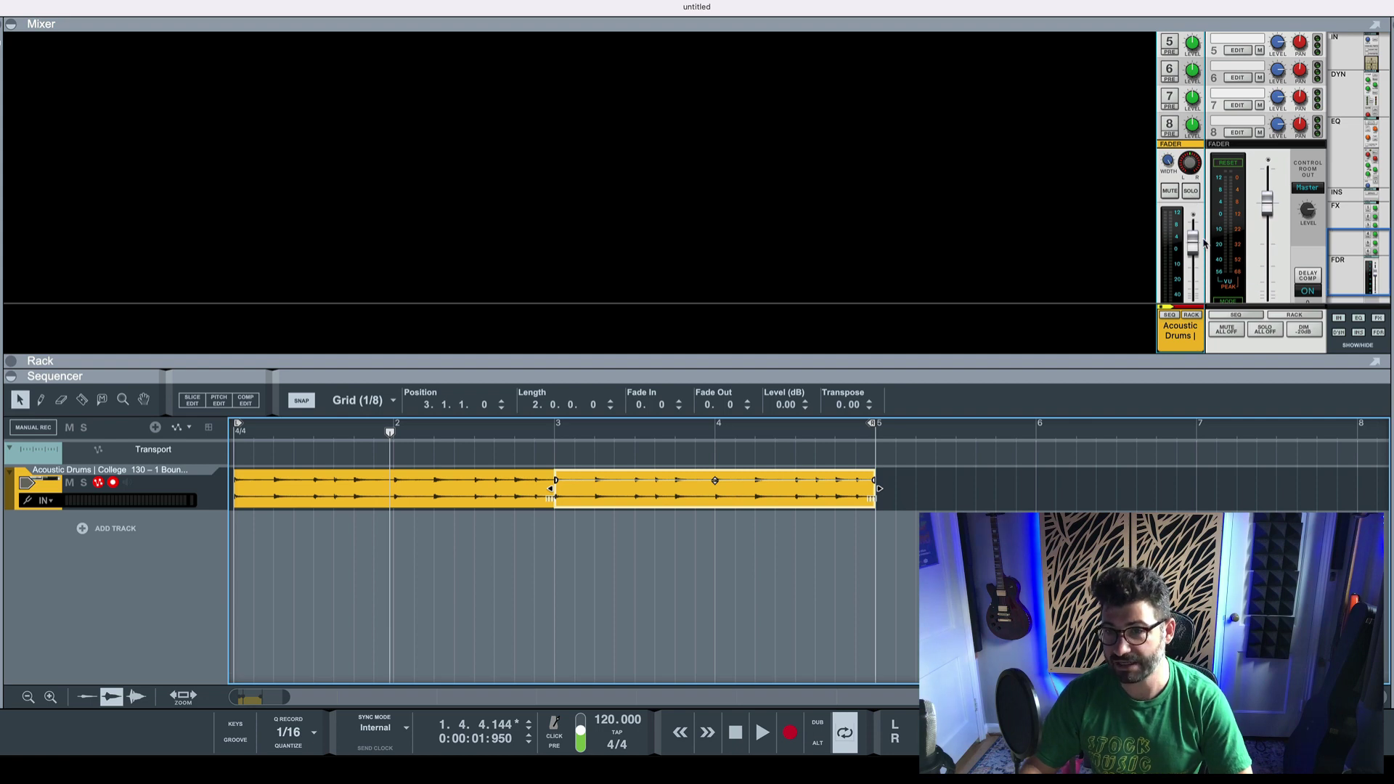
# - Use Edit Automation on the Acoustic Drums channel fader to add a Level automation lane
pyautogui.moveTo(1196, 244)
pyautogui.mouseDown()
pyautogui.moveTo(1198, 231)
pyautogui.moveTo(1197, 247)
pyautogui.mouseUp()
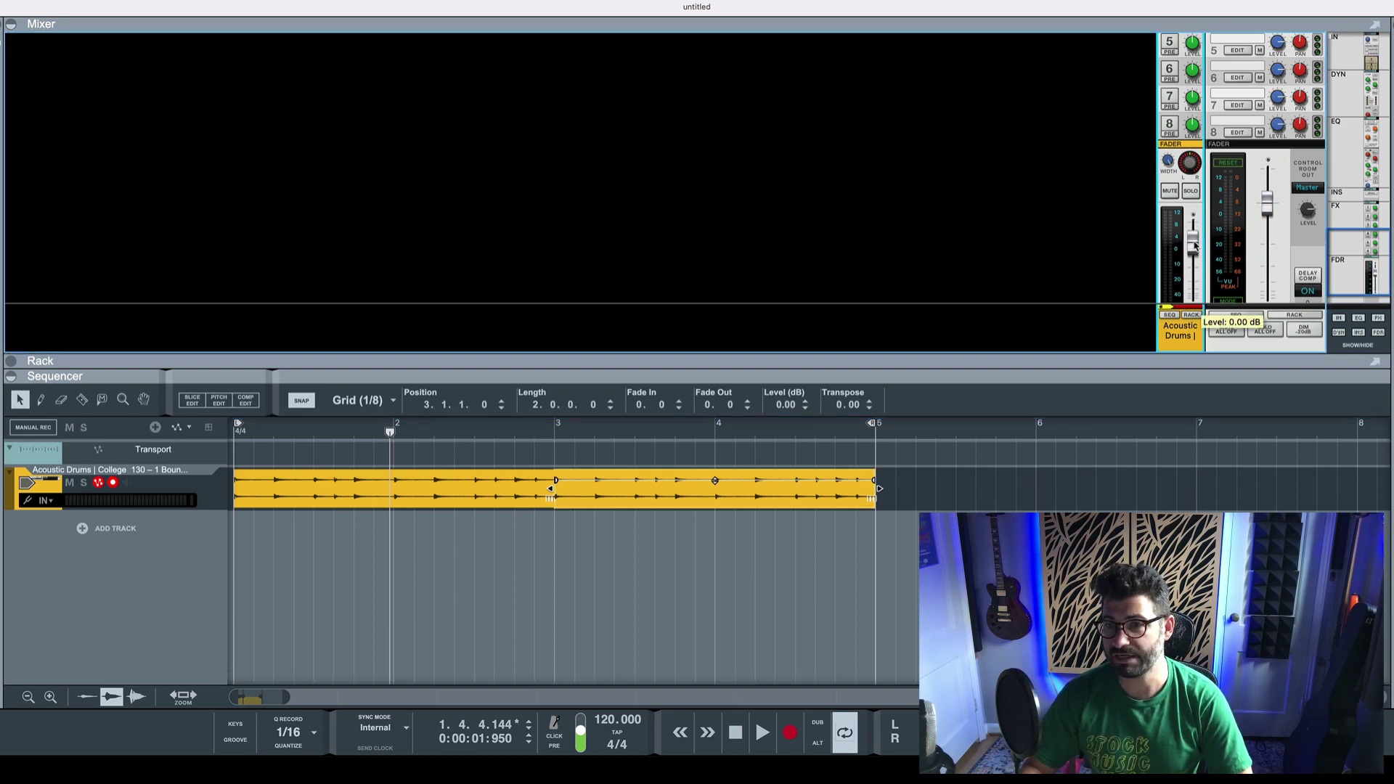
pyautogui.rightClick(1195, 247)
pyautogui.click(1207, 248)
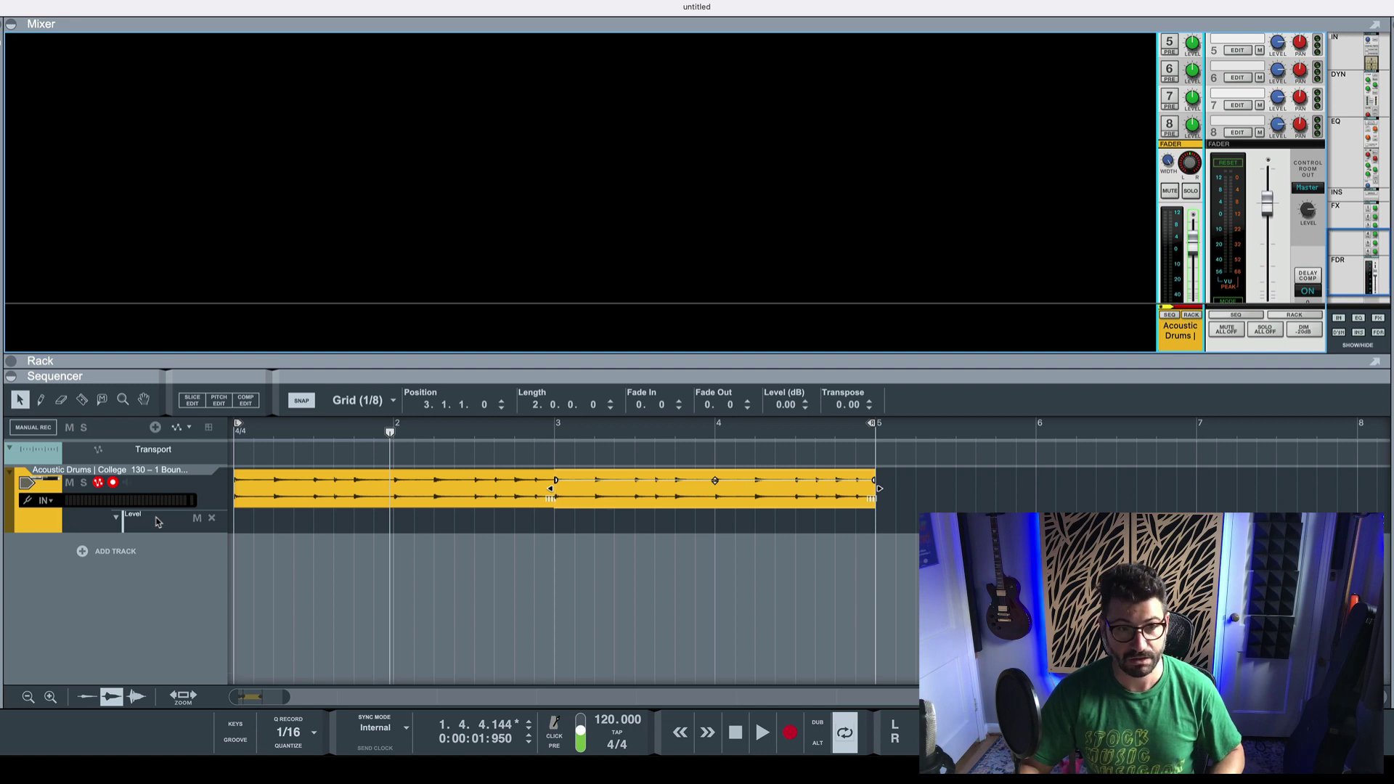
# - Draw a one-bar Level automation clip from bar 1 to bar 2 and open it for point editing
pyautogui.click(40, 400)
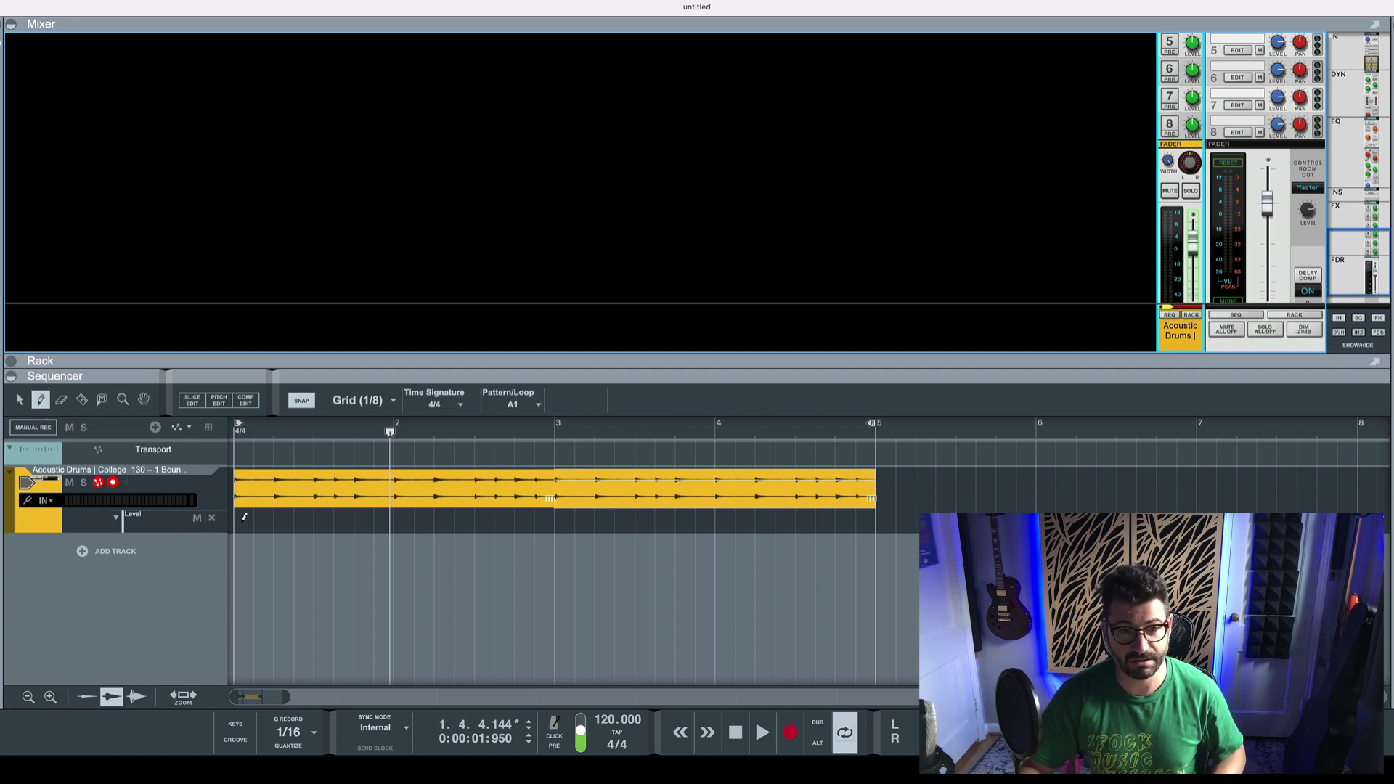
pyautogui.moveTo(245, 517)
pyautogui.mouseDown()
pyautogui.moveTo(434, 497)
pyautogui.moveTo(390, 506)
pyautogui.mouseUp()
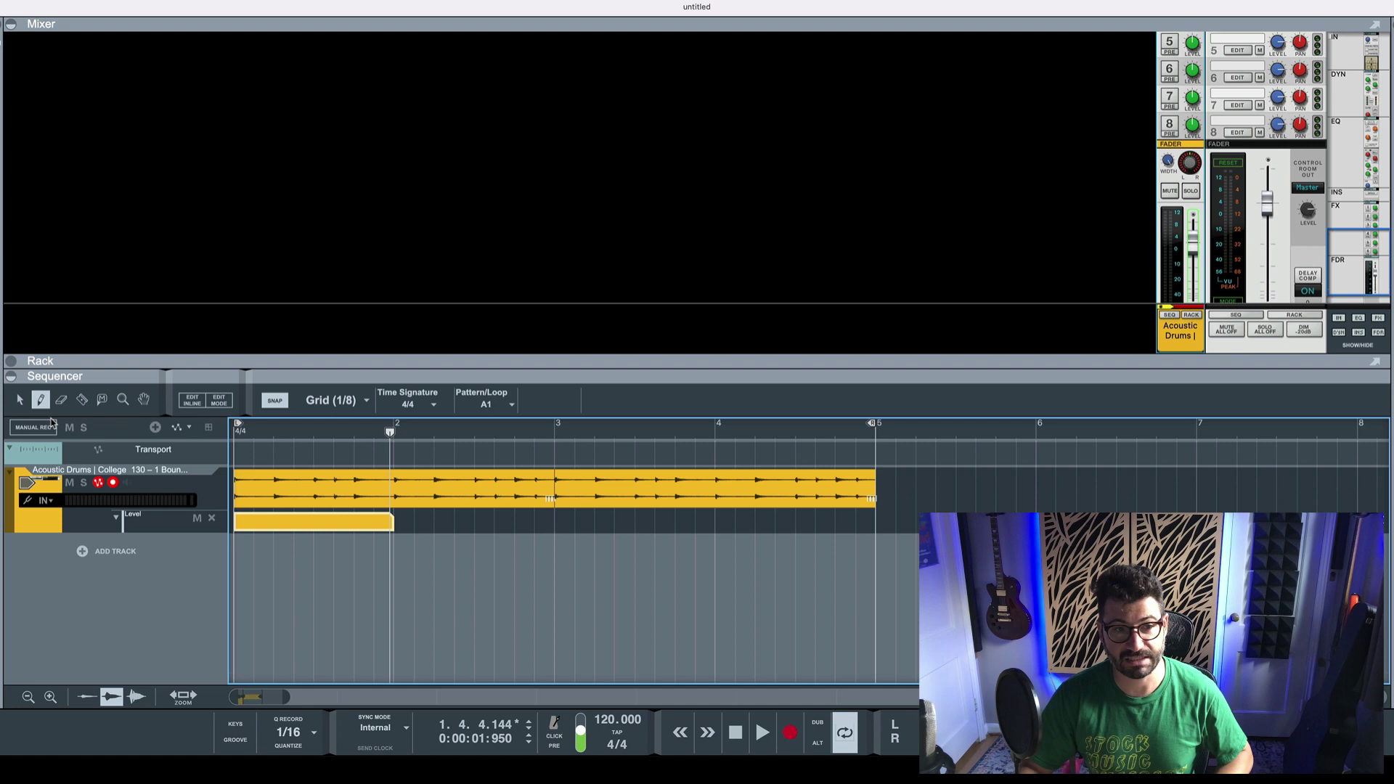
pyautogui.click(19, 400)
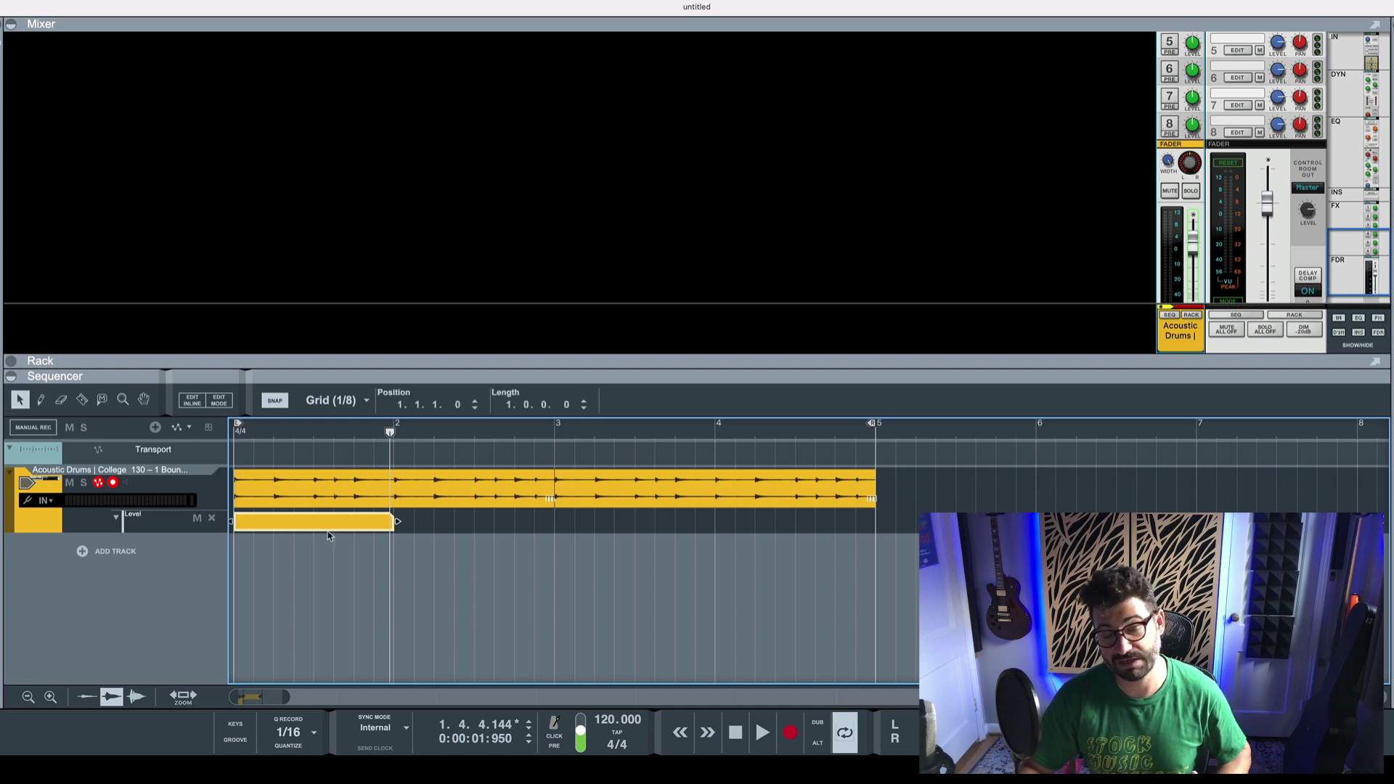
pyautogui.doubleClick(329, 528)
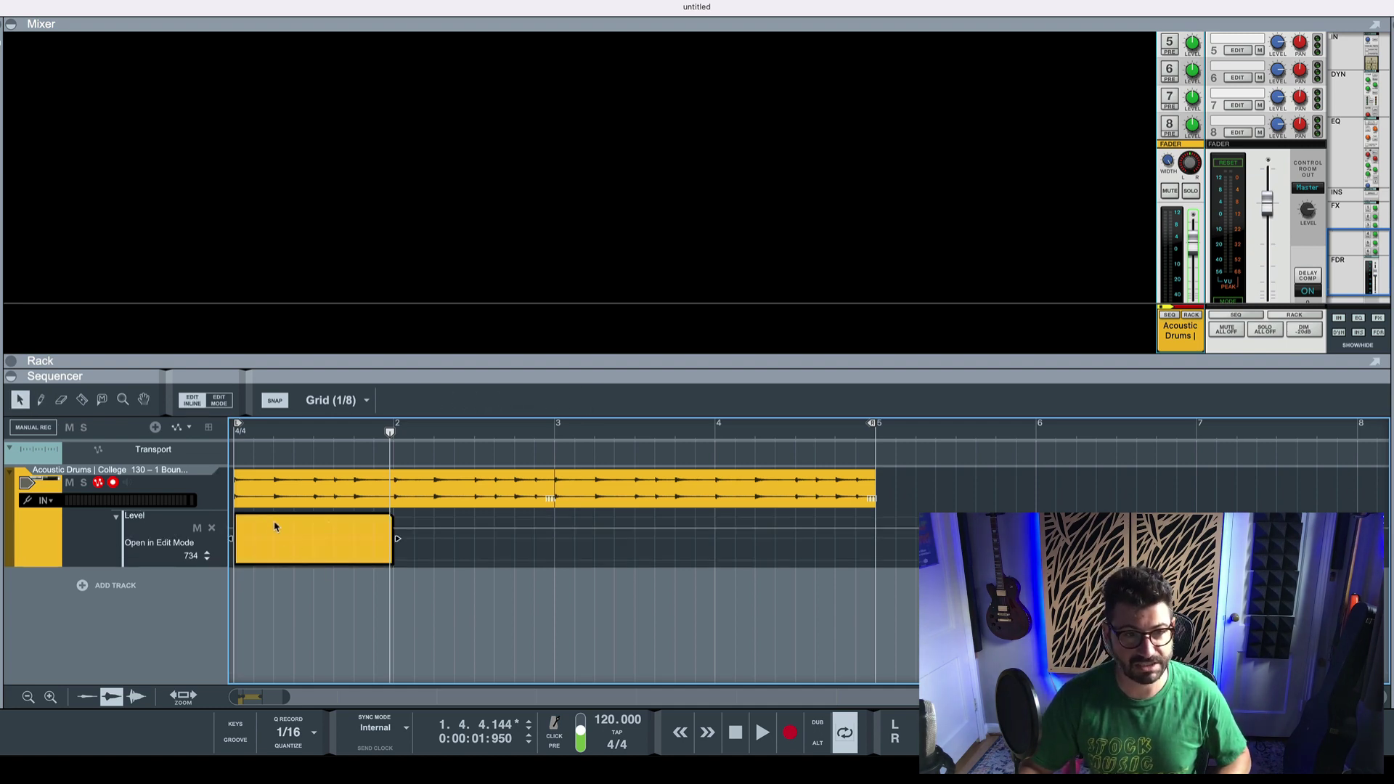
pyautogui.press('w')
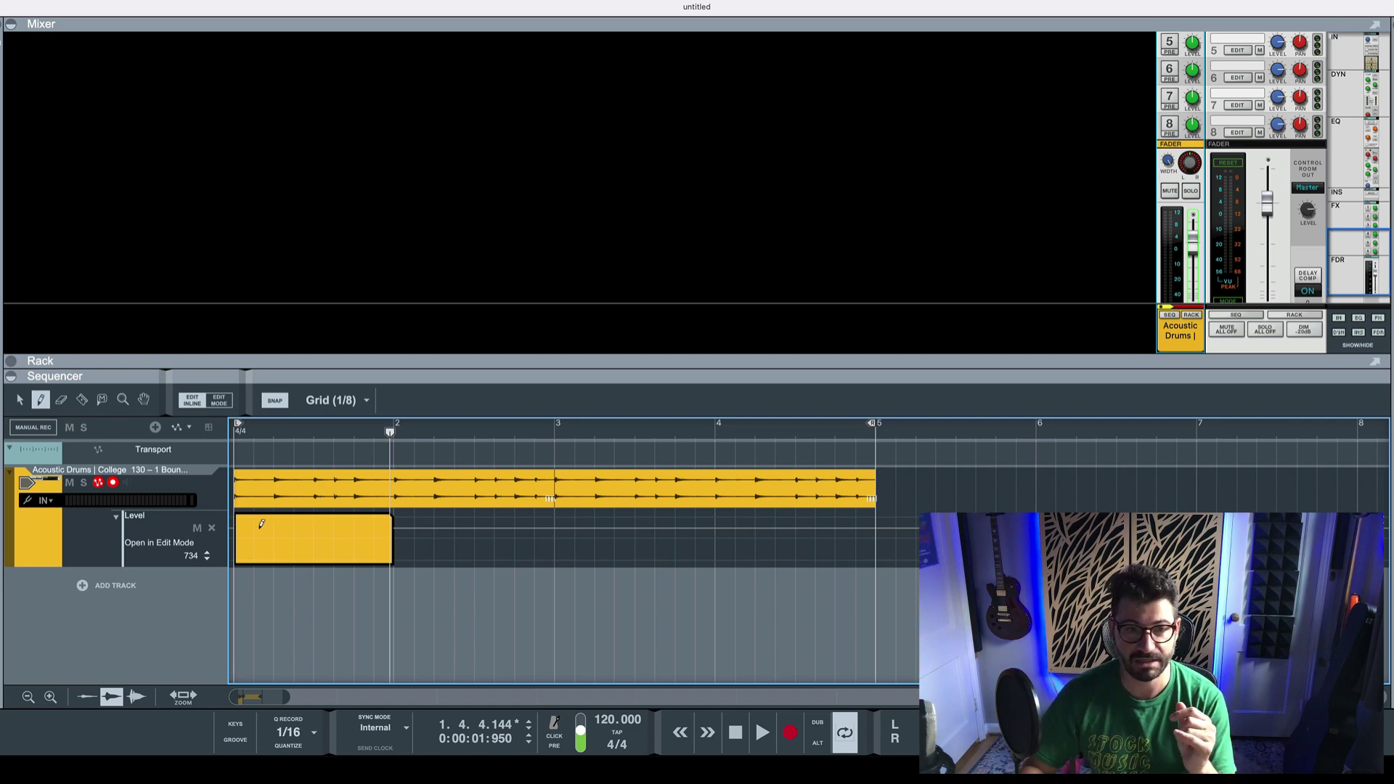
# - Build a fade-in ramp rising from value 0 at the clip start to full level at beat 3
pyautogui.click(260, 527)
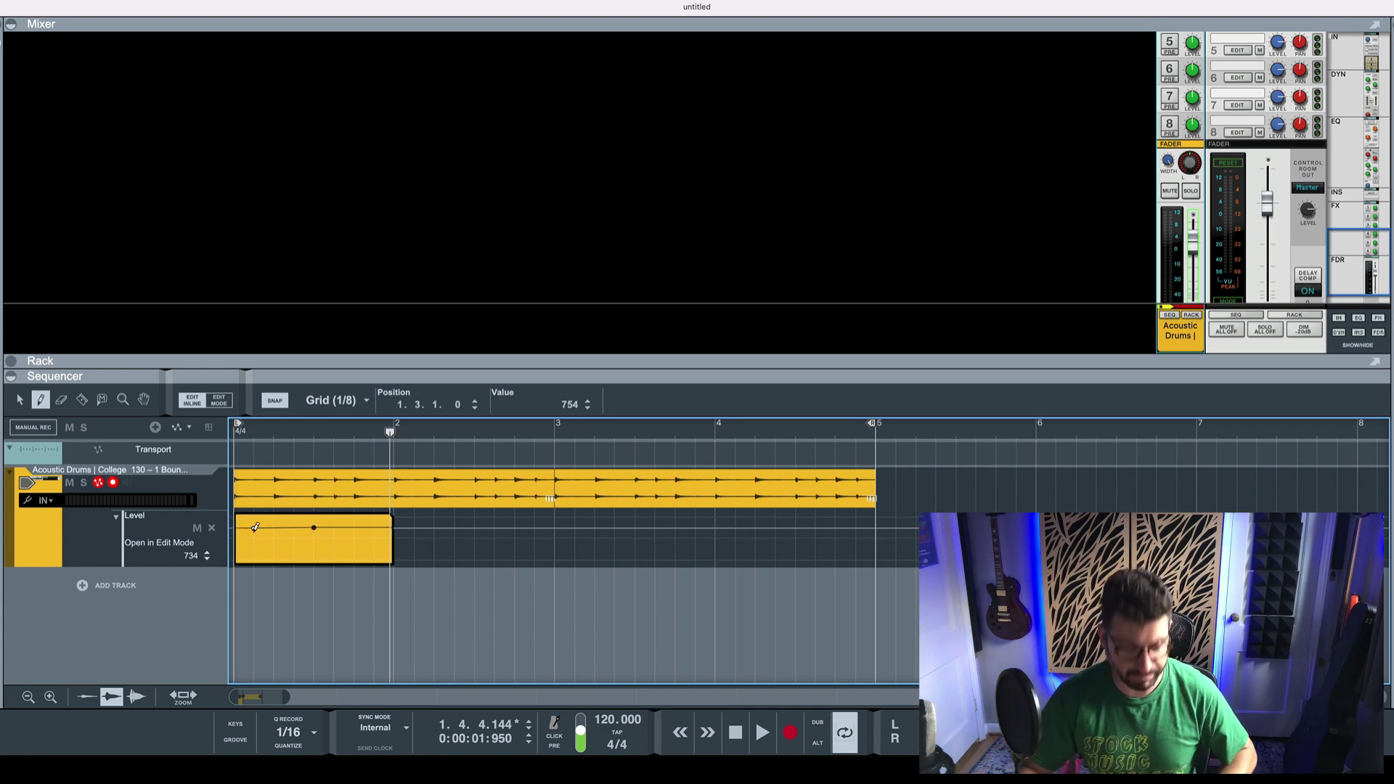
pyautogui.press('q')
pyautogui.moveTo(254, 527); pyautogui.dragTo(244, 542)
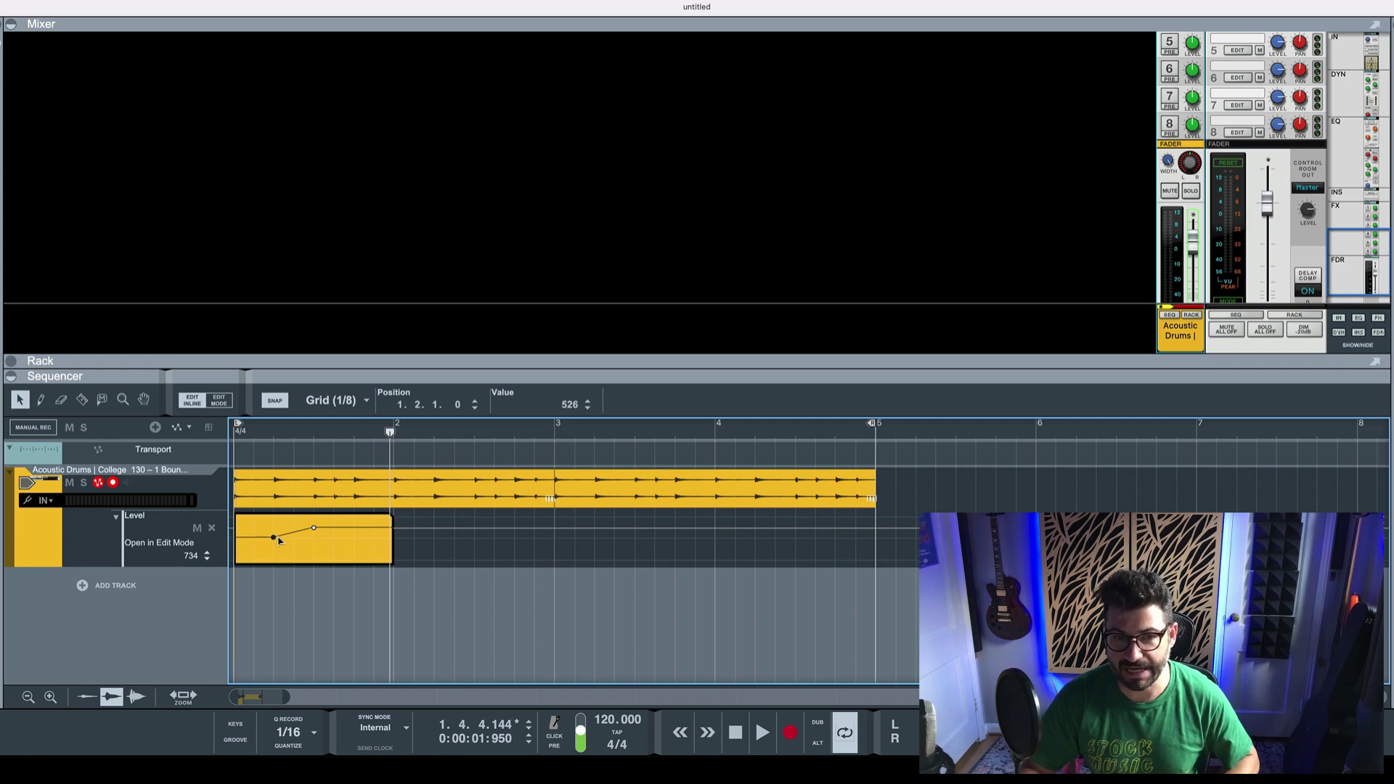
pyautogui.moveTo(274, 538); pyautogui.dragTo(314, 537)
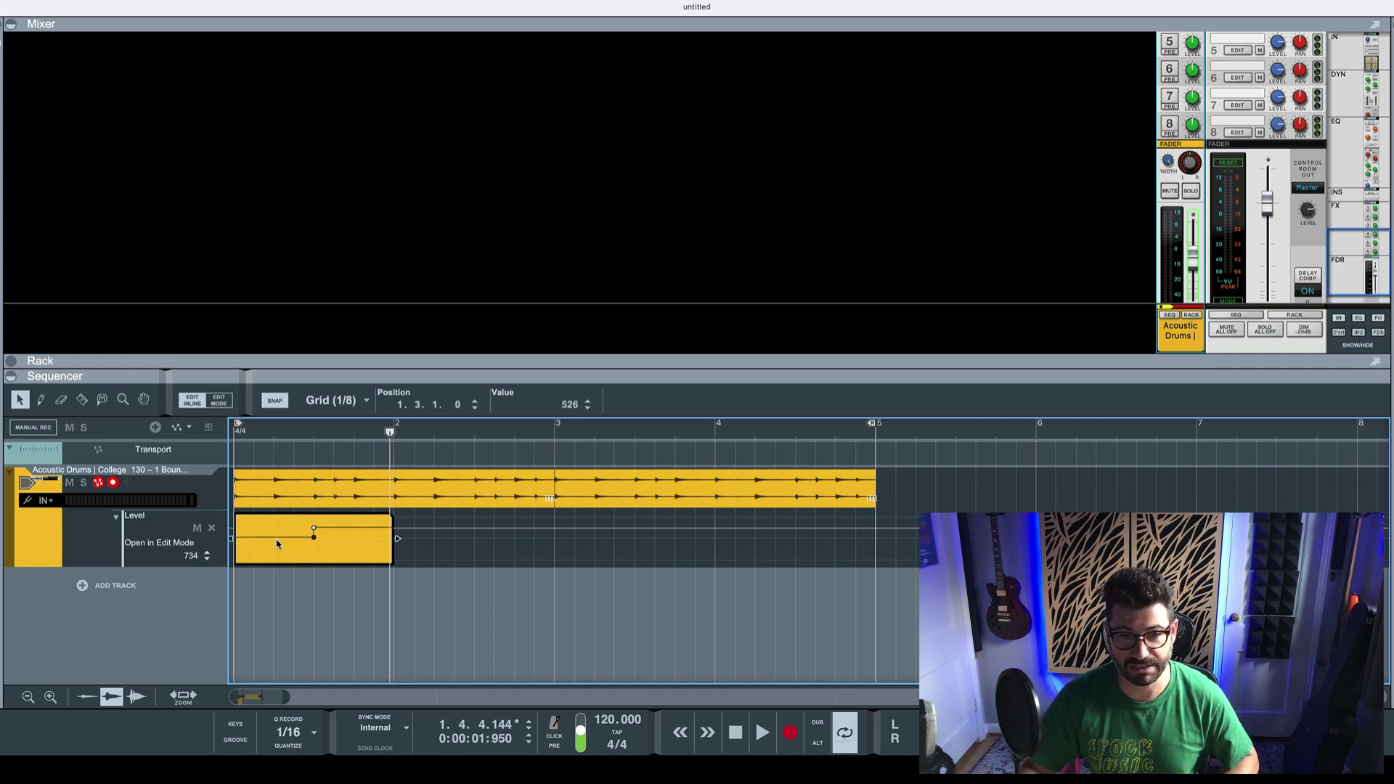
pyautogui.moveTo(314, 537); pyautogui.dragTo(230, 572)
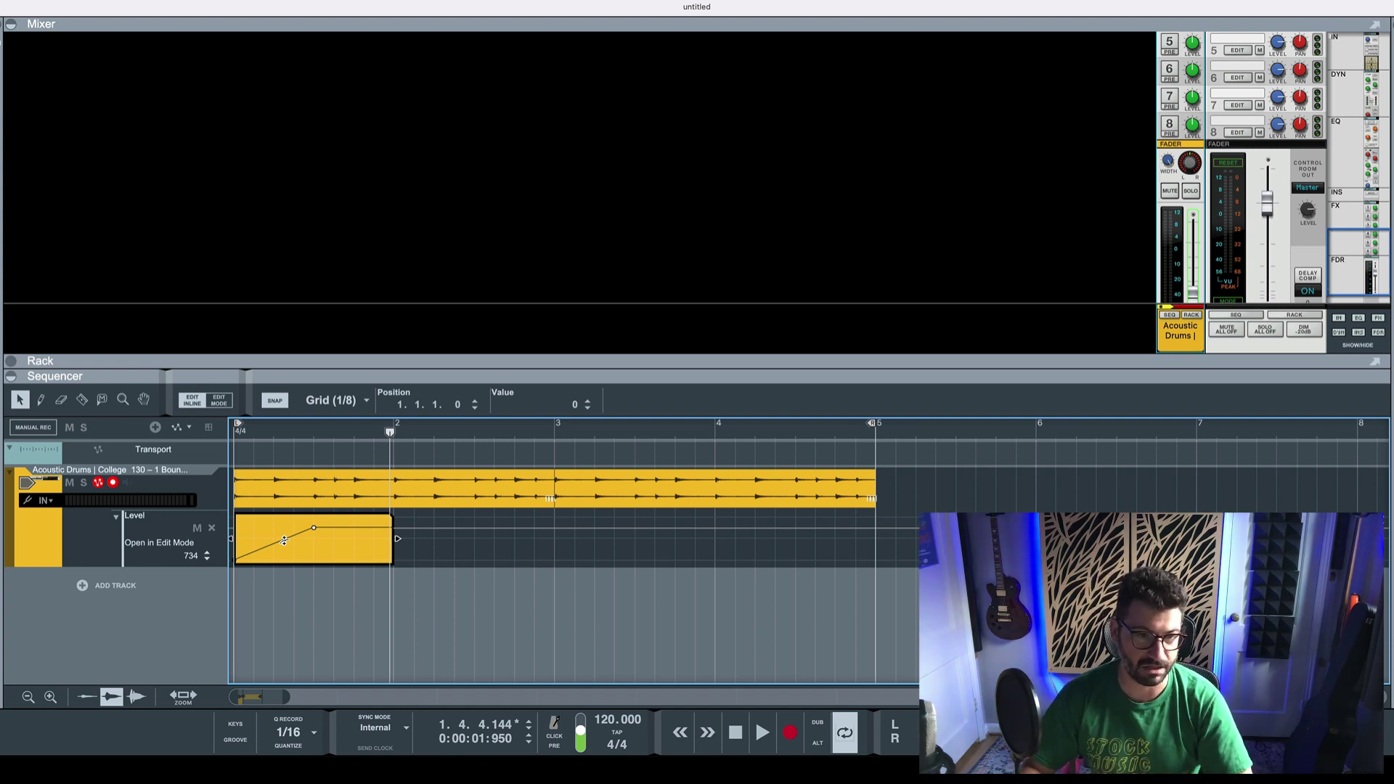
# - Try curved and S-curve shapes on the fade-in, return it to a straight line, and audition it
pyautogui.moveTo(284, 540); pyautogui.dragTo(260, 434)
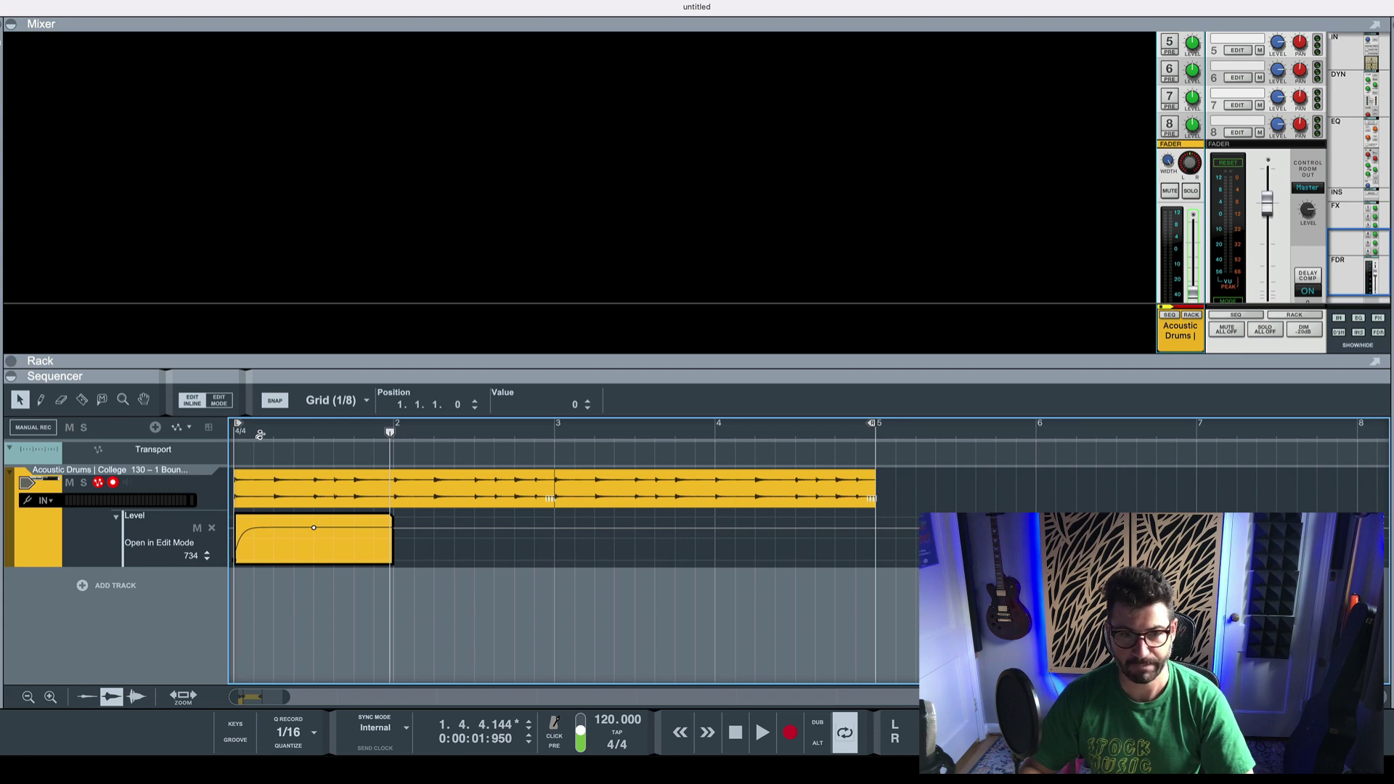
pyautogui.moveTo(260, 435); pyautogui.dragTo(453, 750)
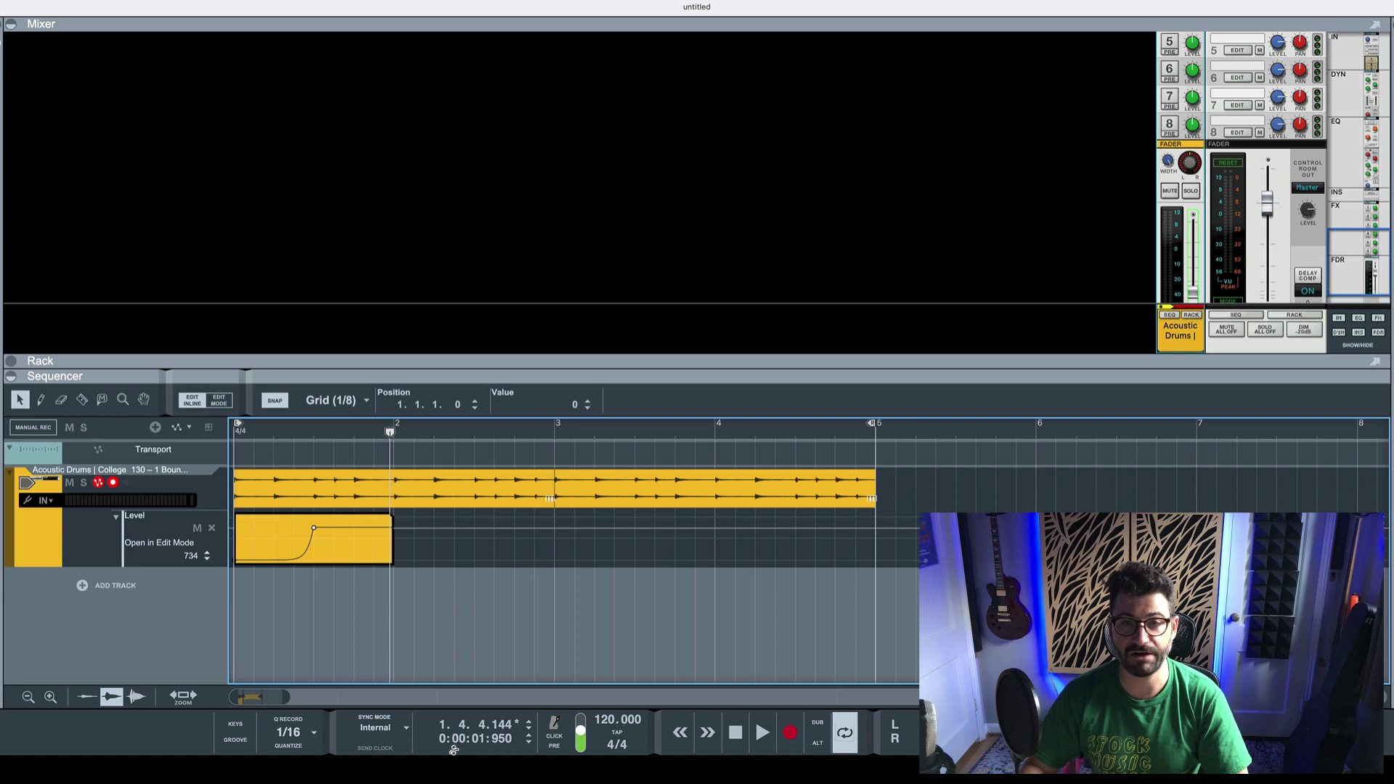
pyautogui.moveTo(310, 606); pyautogui.dragTo(266, 546)
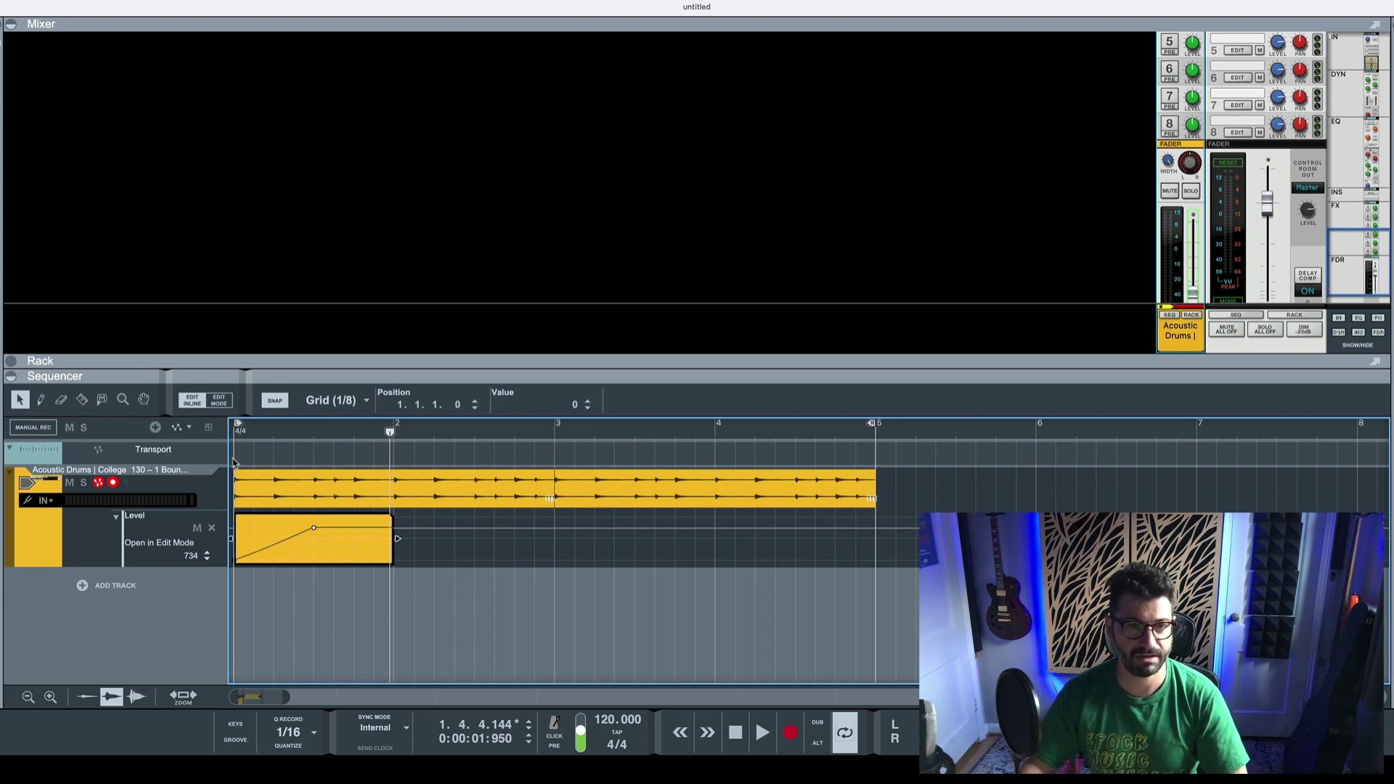
pyautogui.press('Home')
pyautogui.press('space')
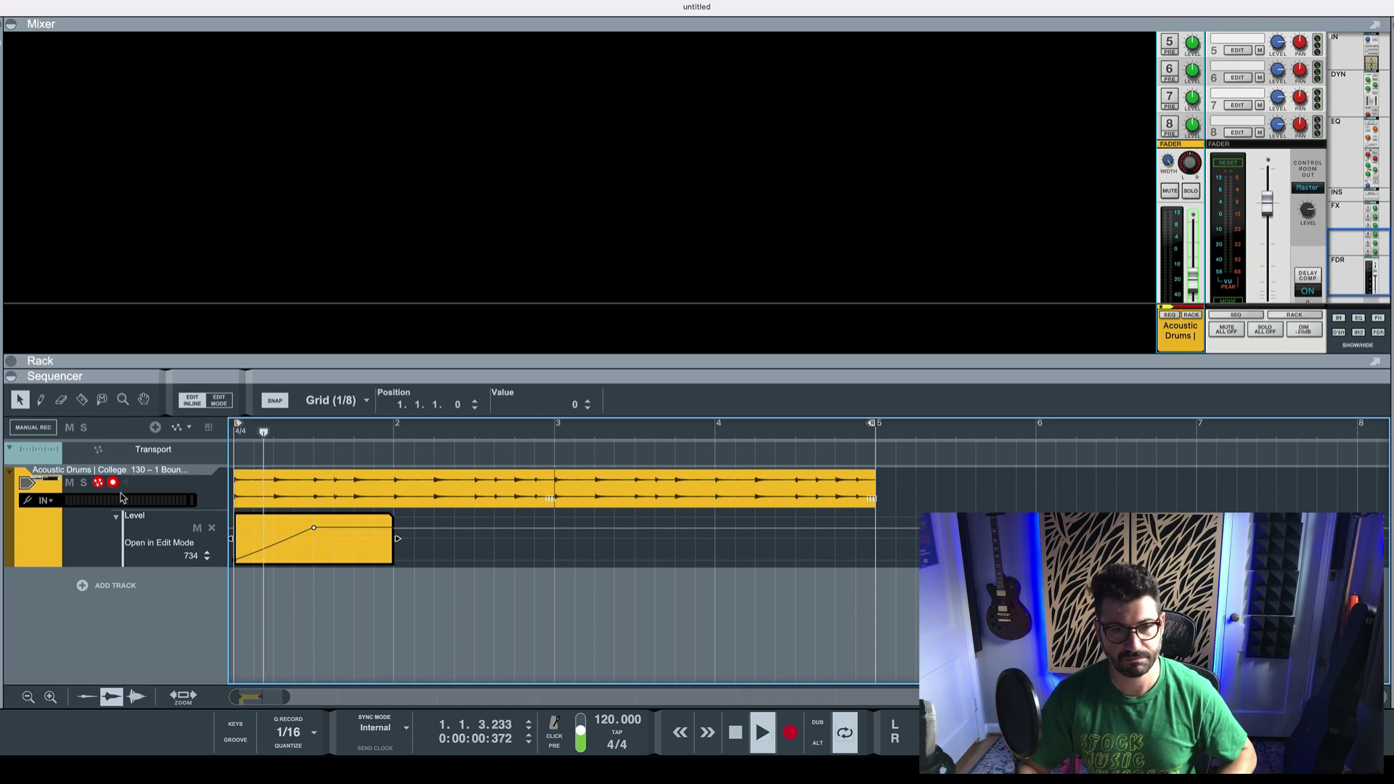
pyautogui.press('space')
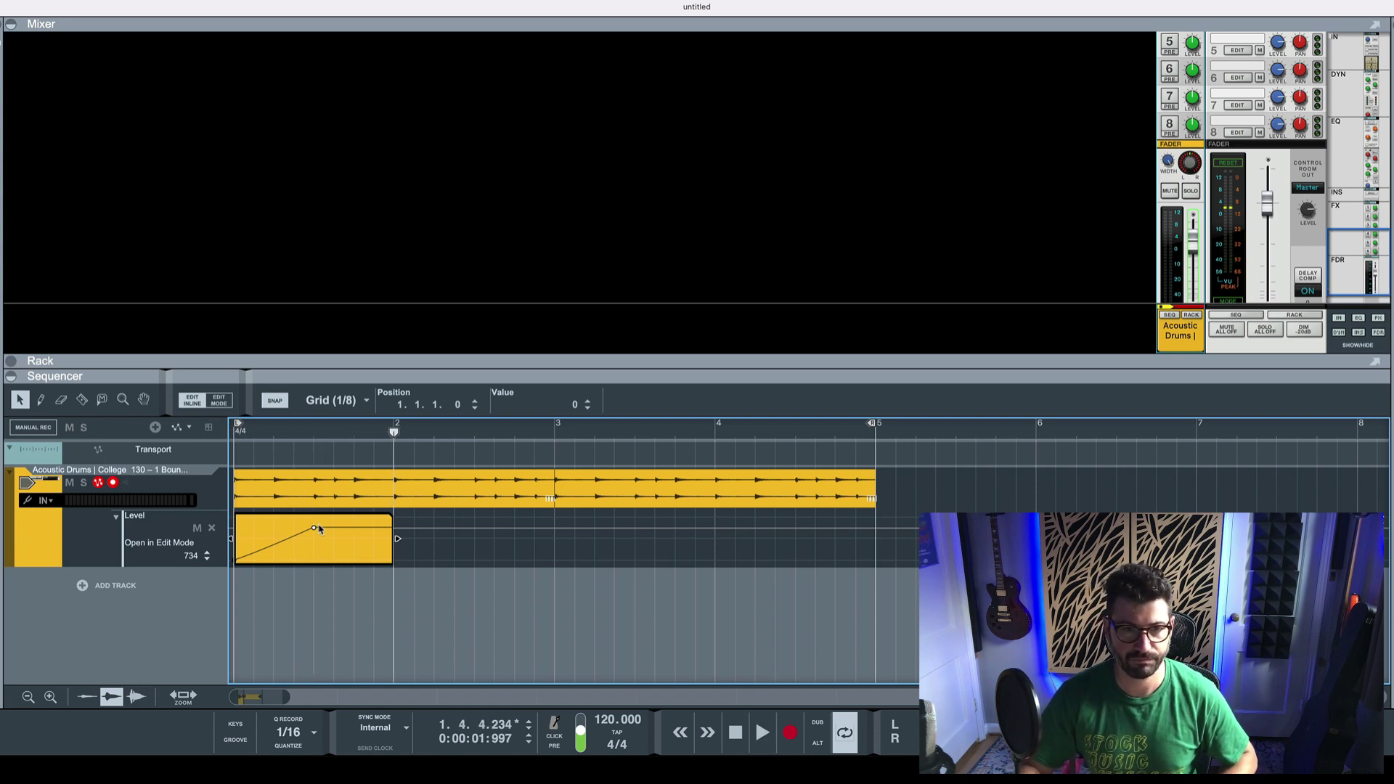
# - Stretch the fade-in to end at bar 2 and audition it from the song start
pyautogui.moveTo(315, 532); pyautogui.dragTo(401, 533)
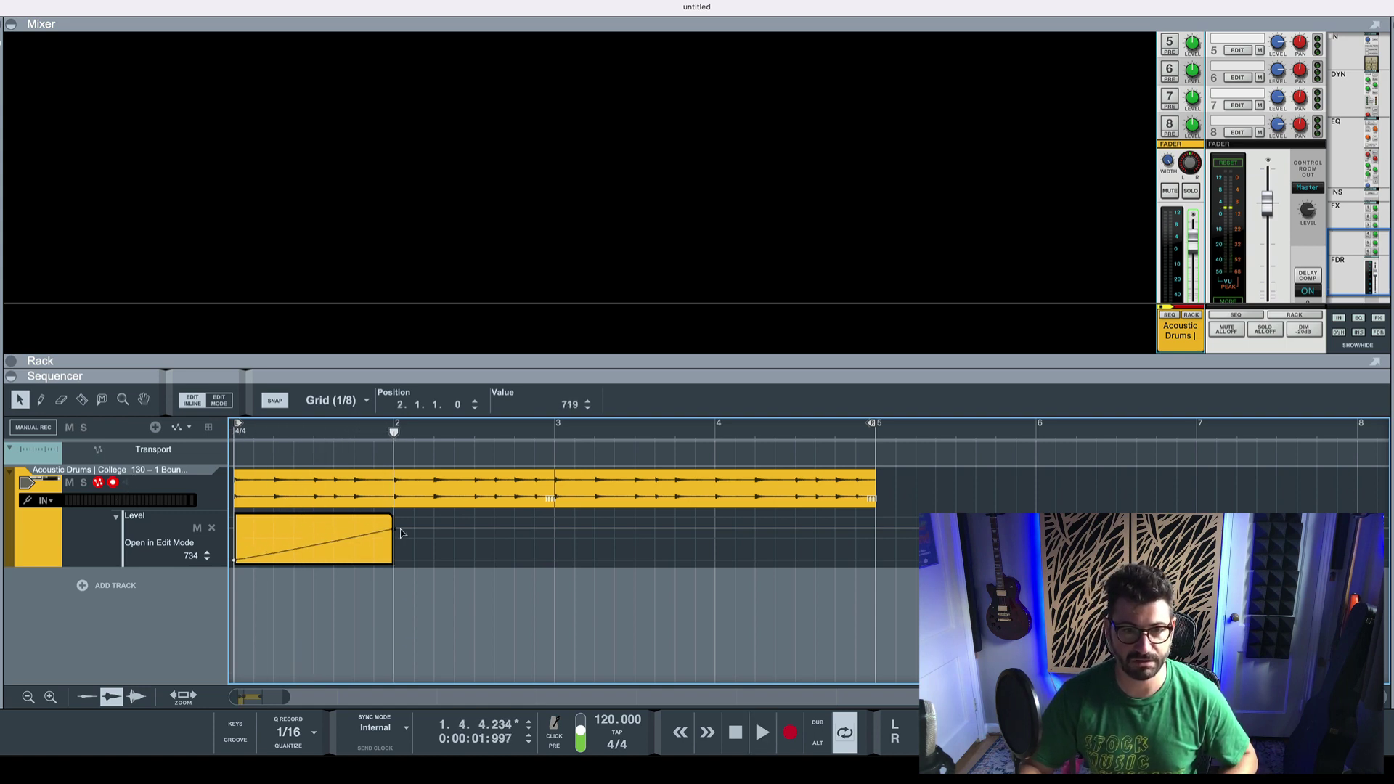
pyautogui.press('Home')
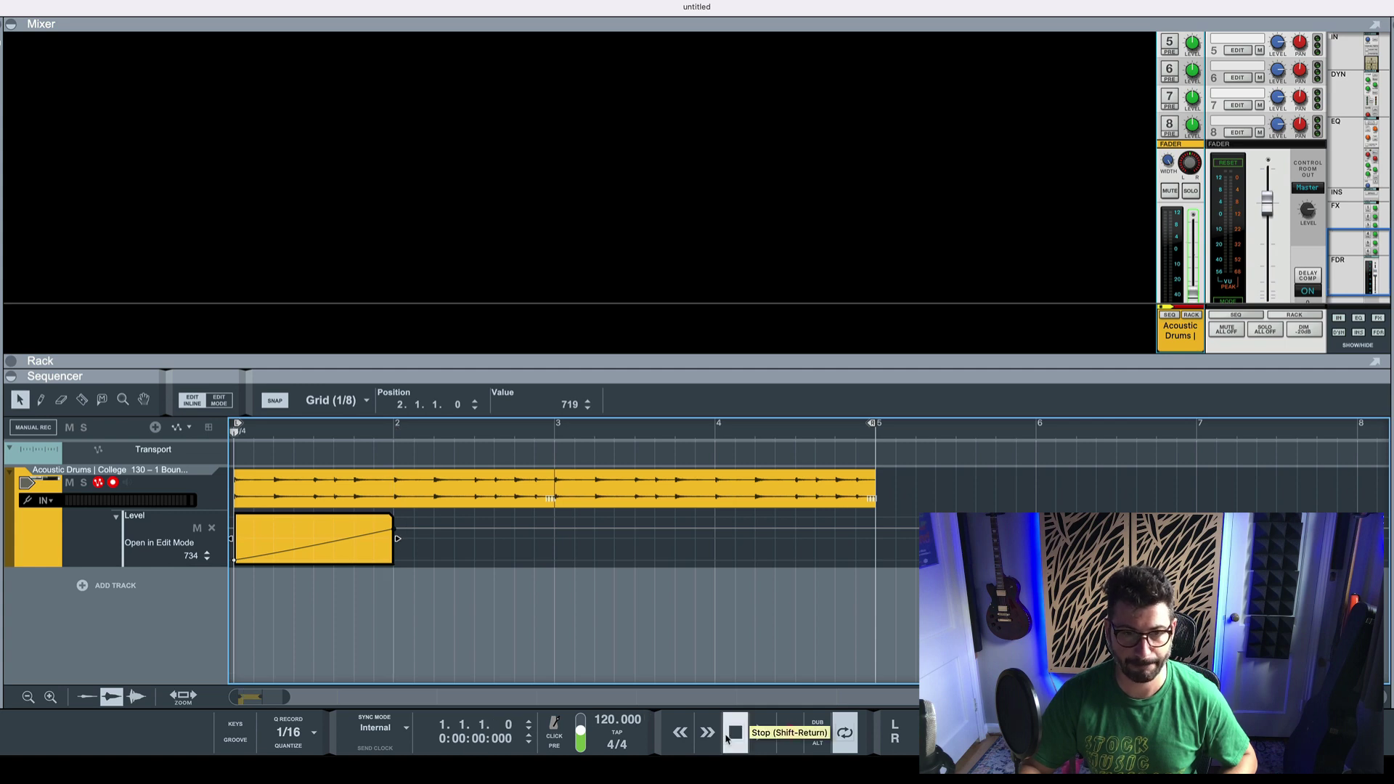
pyautogui.press('space')
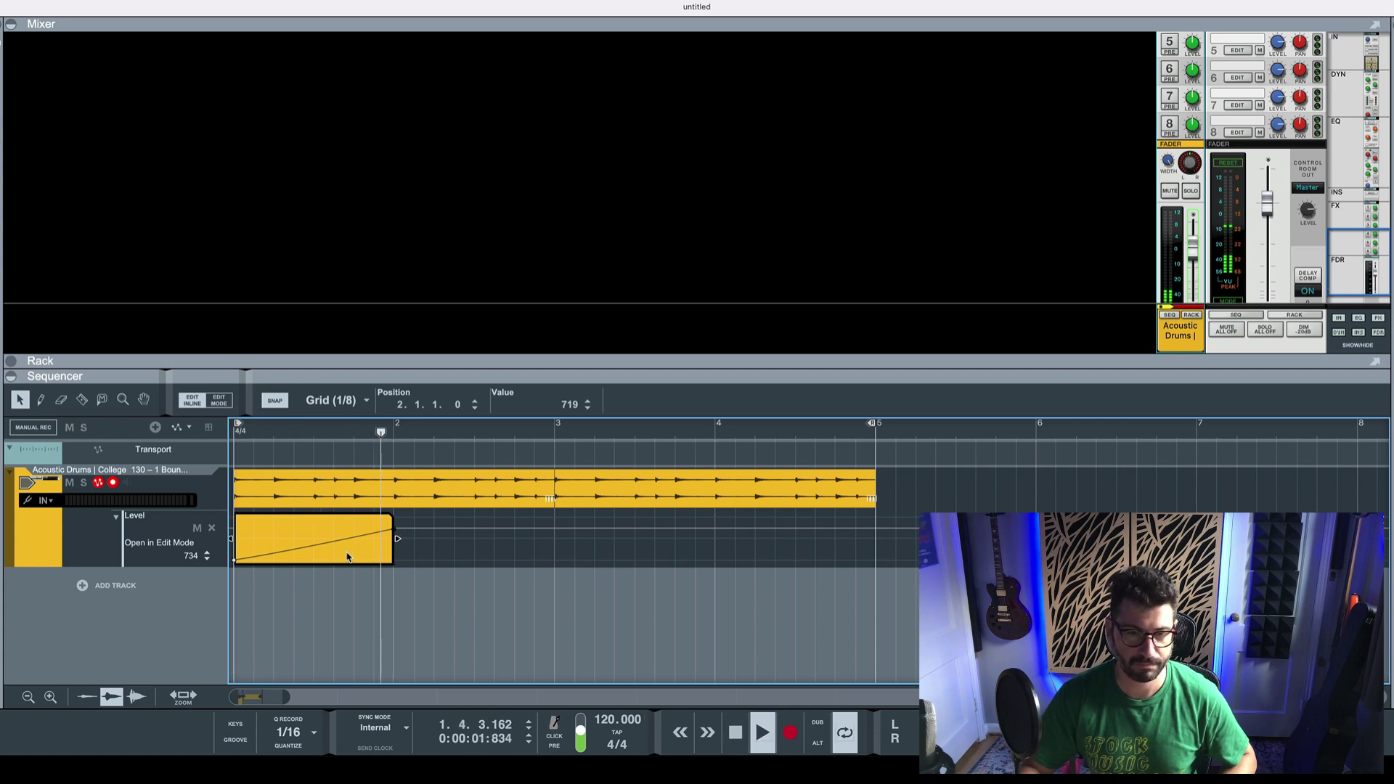
pyautogui.press('space')
# - Bend the fade into an exponential curve that rises fast then levels off, and audition it
pyautogui.moveTo(324, 547); pyautogui.dragTo(356, 564)
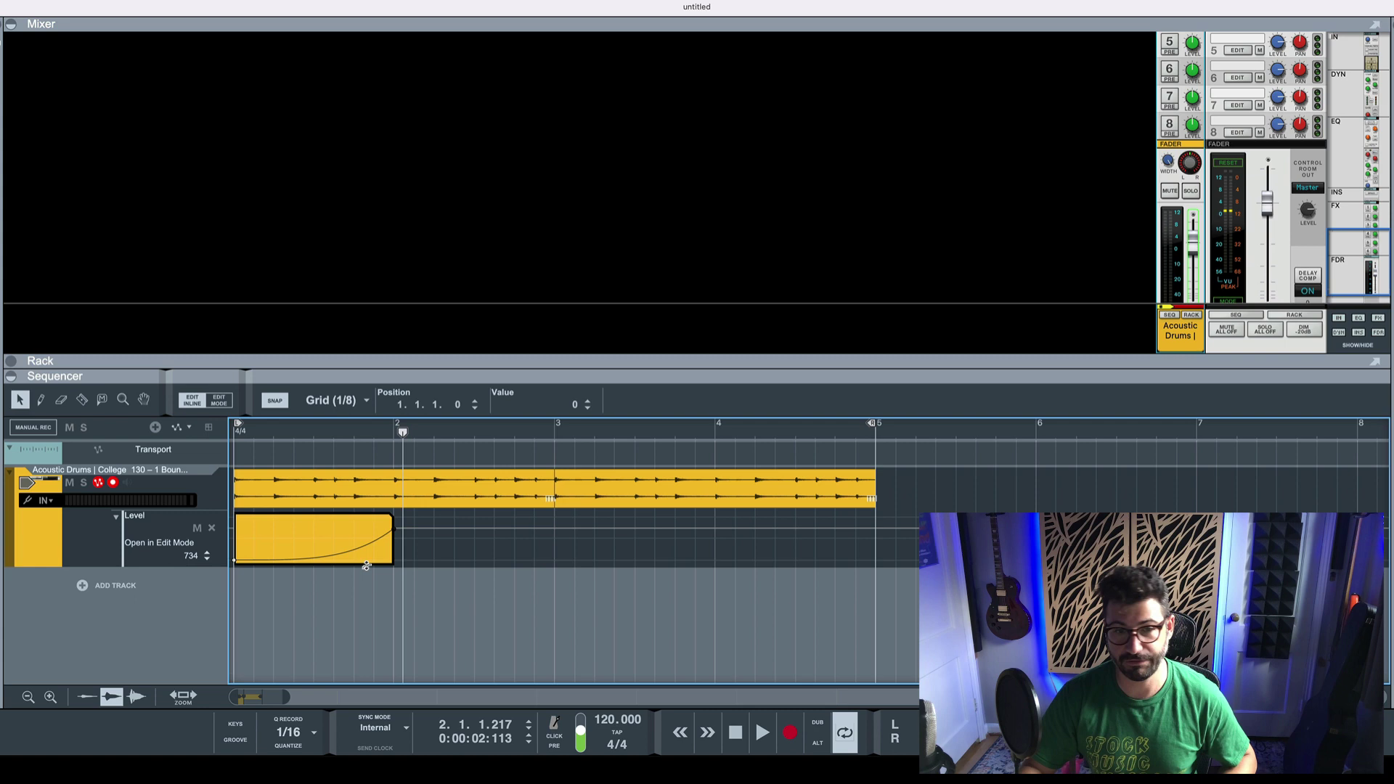
pyautogui.click(762, 732)
pyautogui.click(734, 732)
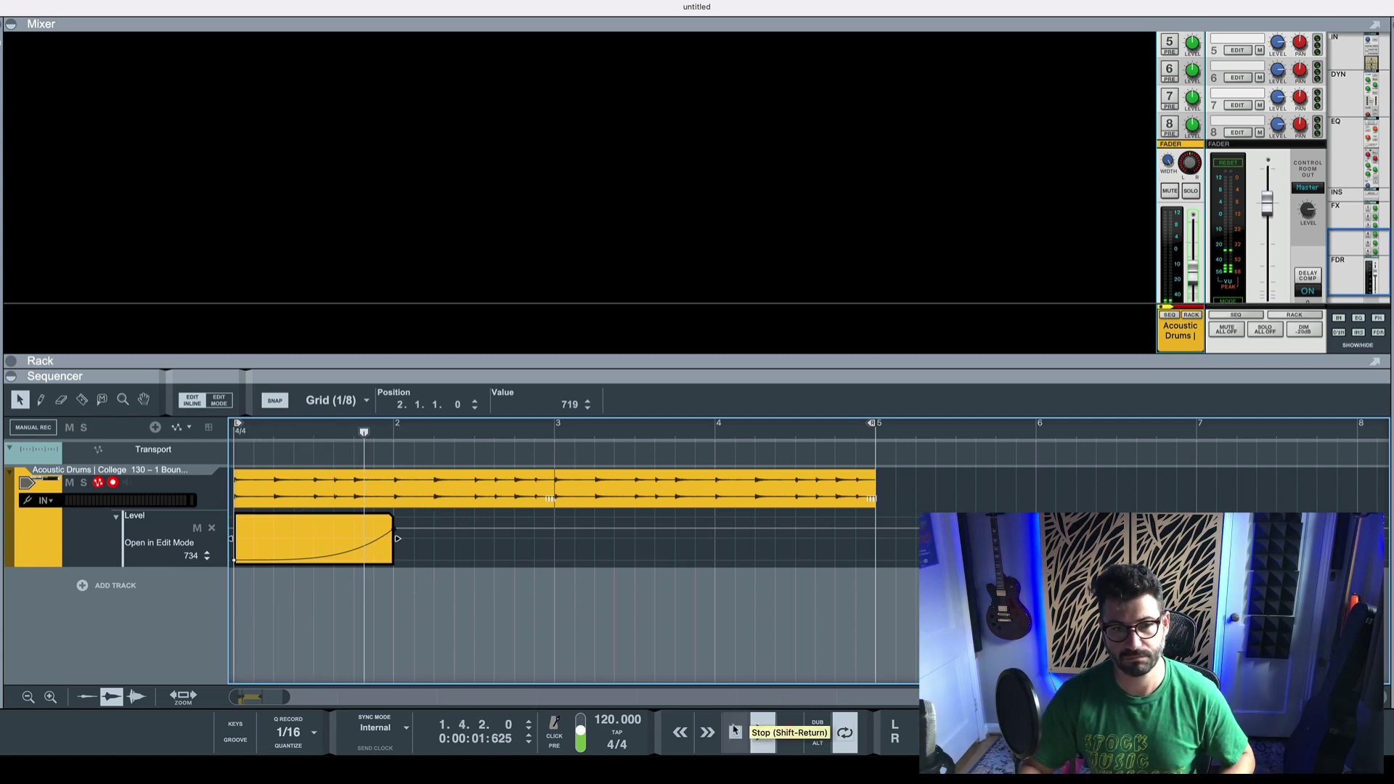
pyautogui.click(735, 732)
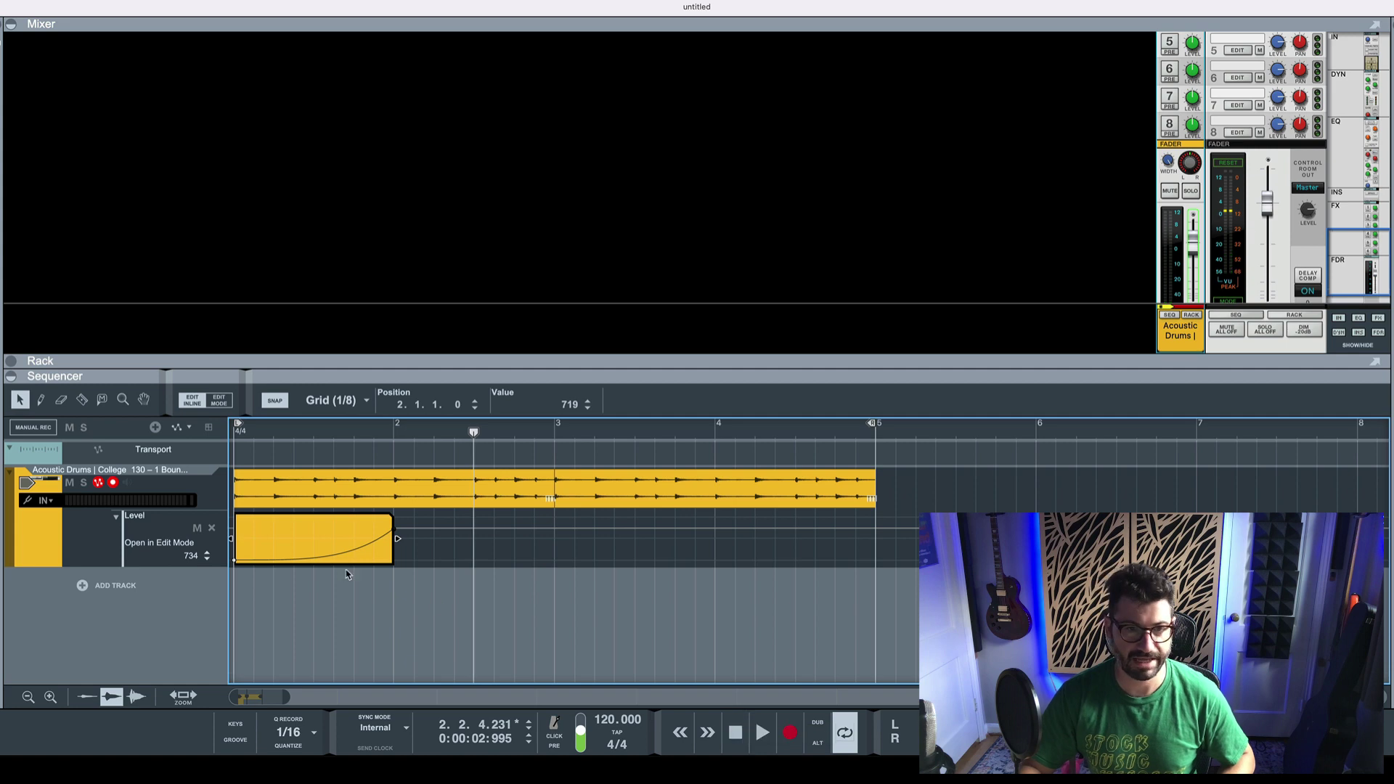
pyautogui.moveTo(353, 545); pyautogui.dragTo(341, 519)
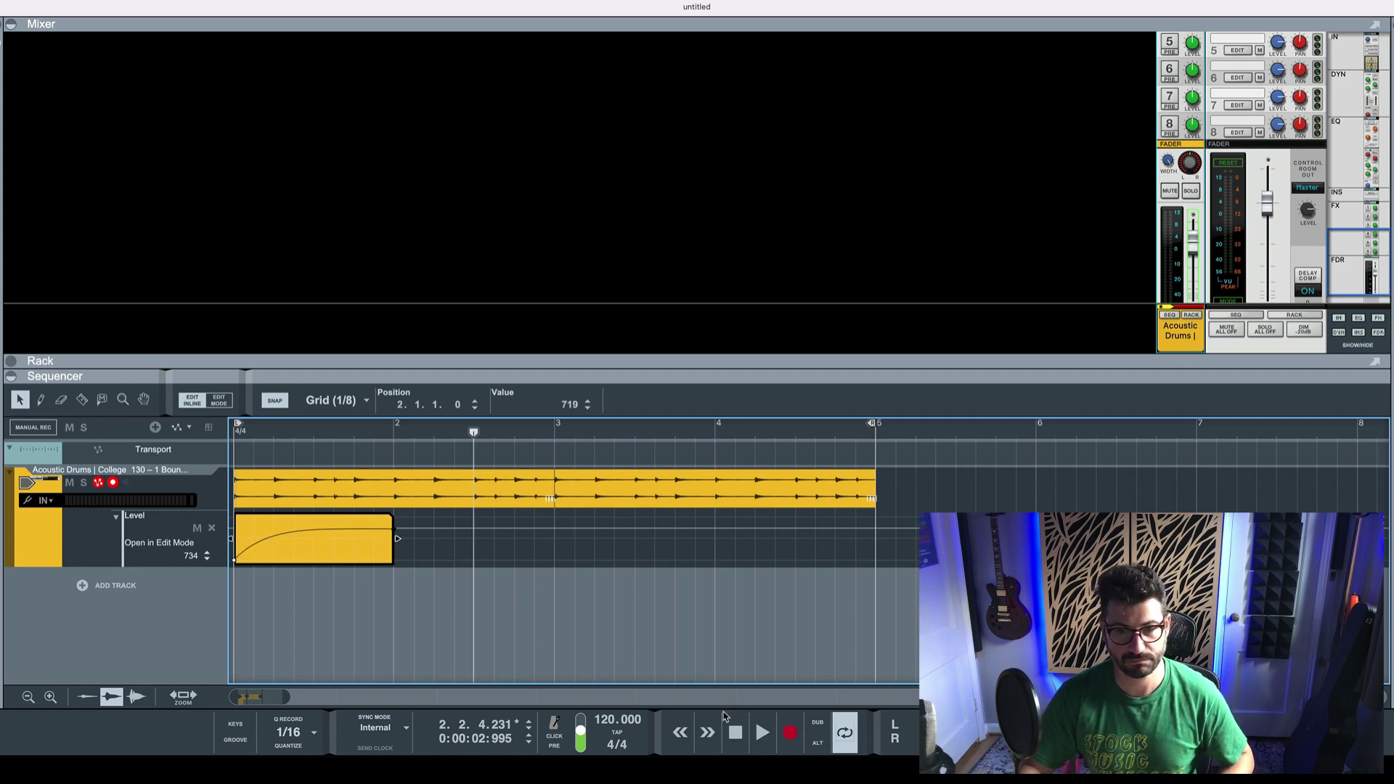
pyautogui.click(733, 730)
pyautogui.press('space')
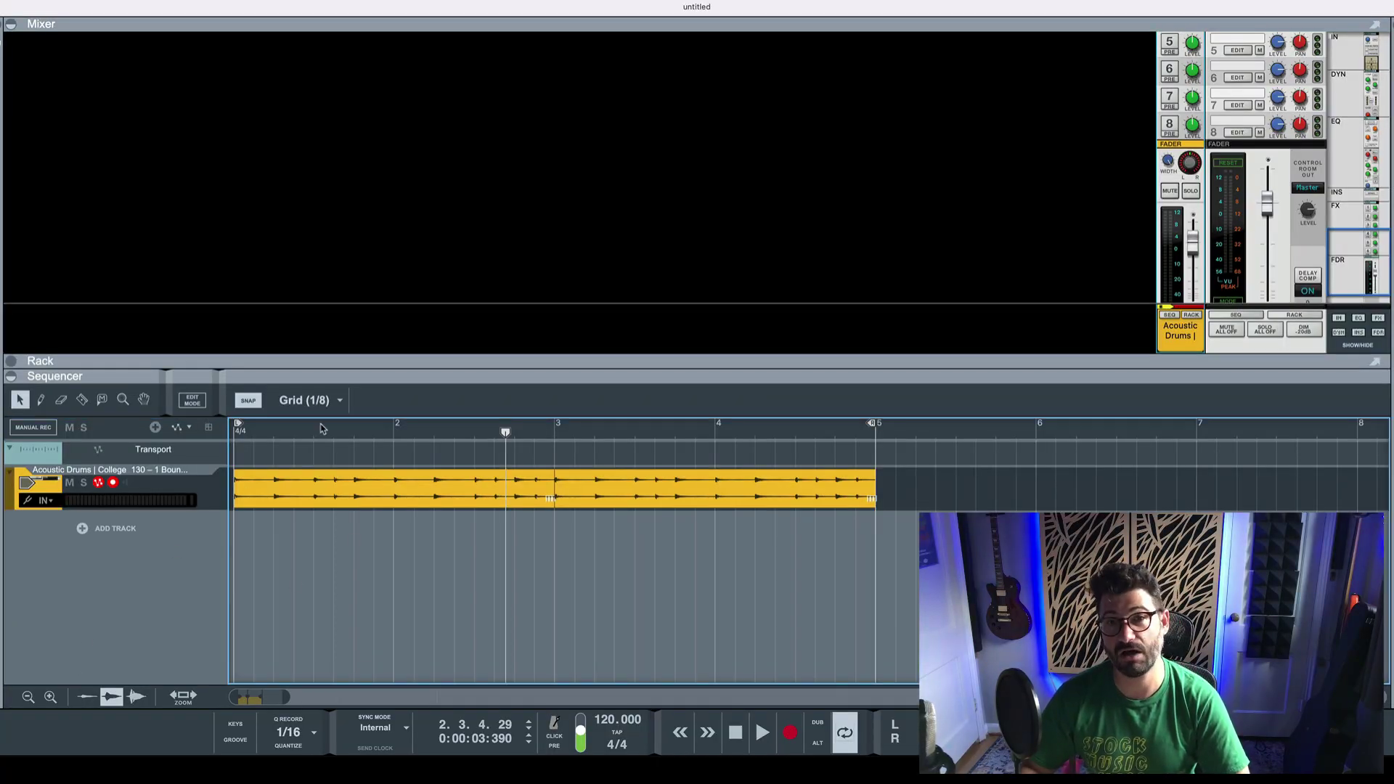
# - Select the second drum clip and drag its handles to add a fade-in and fade-out
pyautogui.click(320, 480)
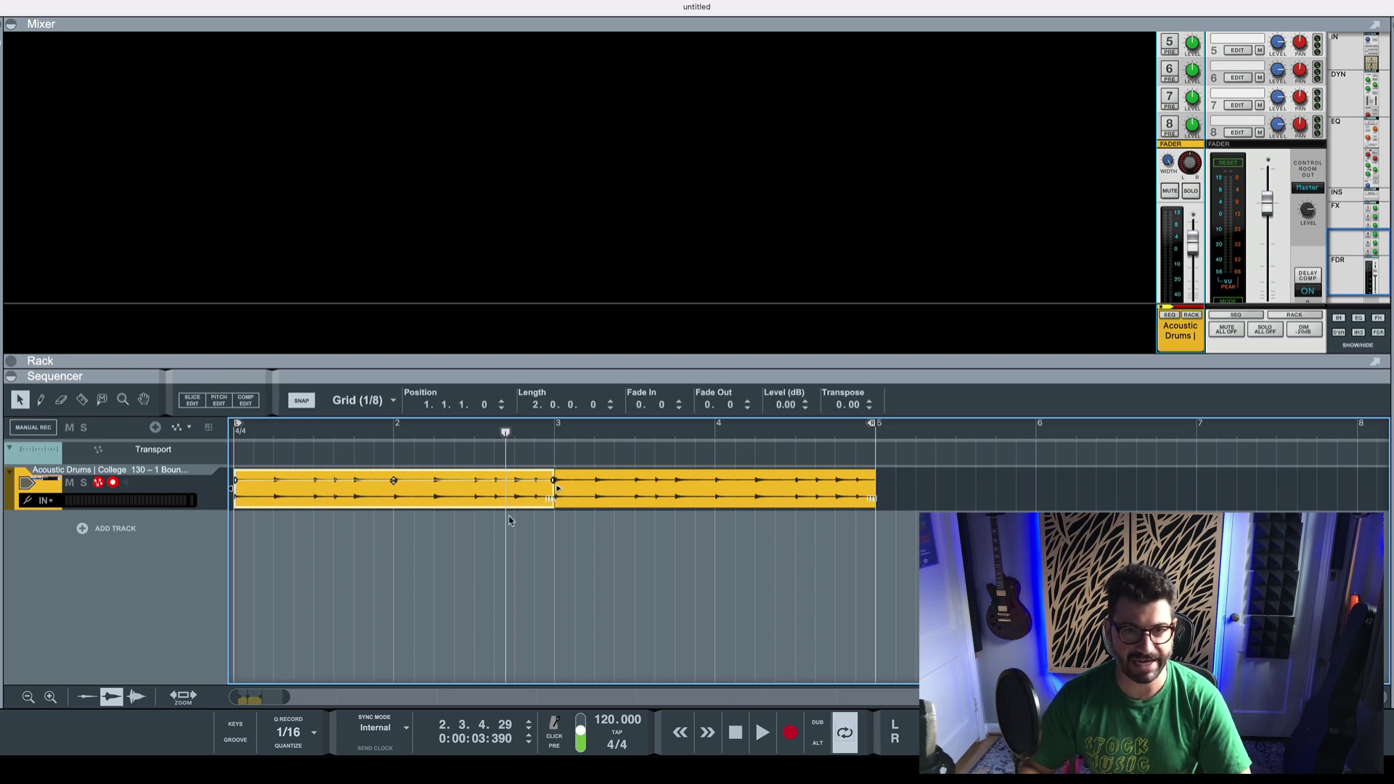
pyautogui.click(608, 486)
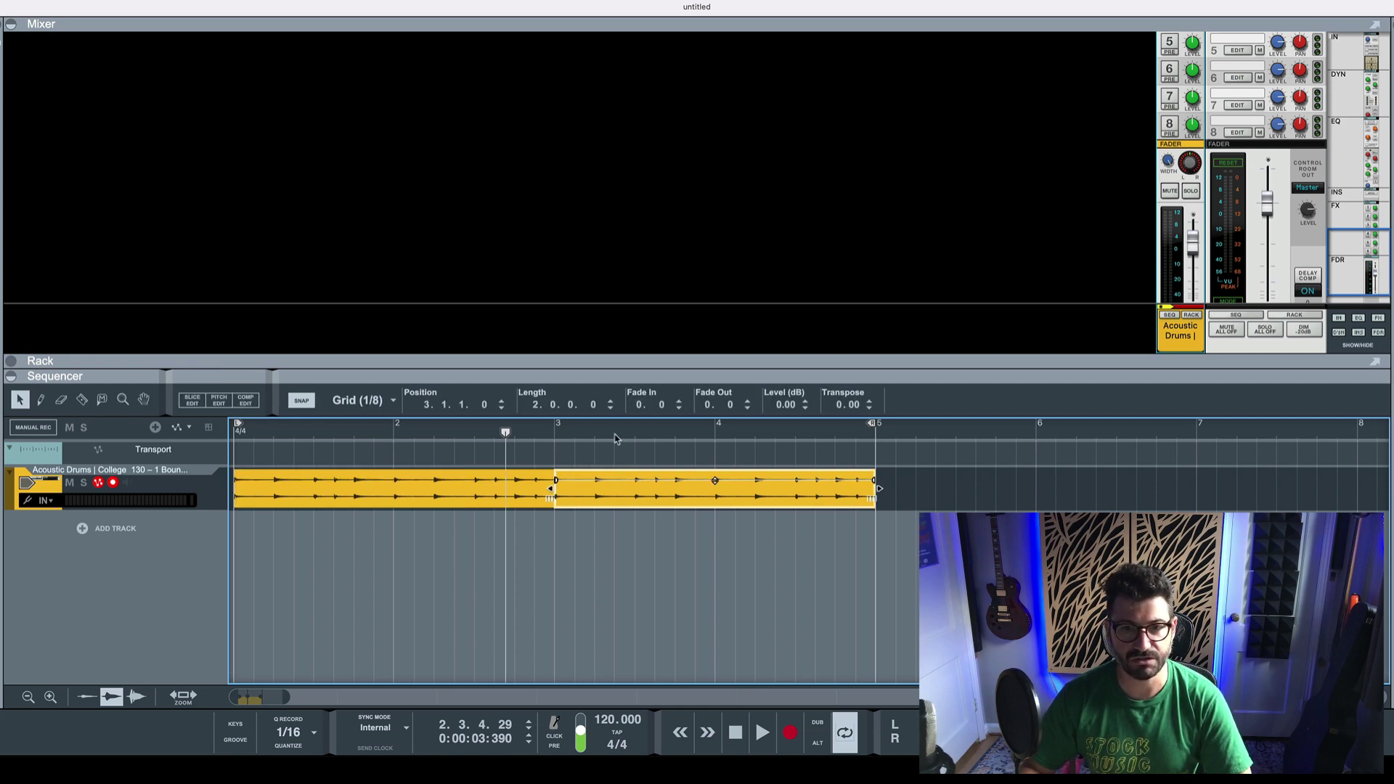
pyautogui.moveTo(555, 480); pyautogui.dragTo(594, 480)
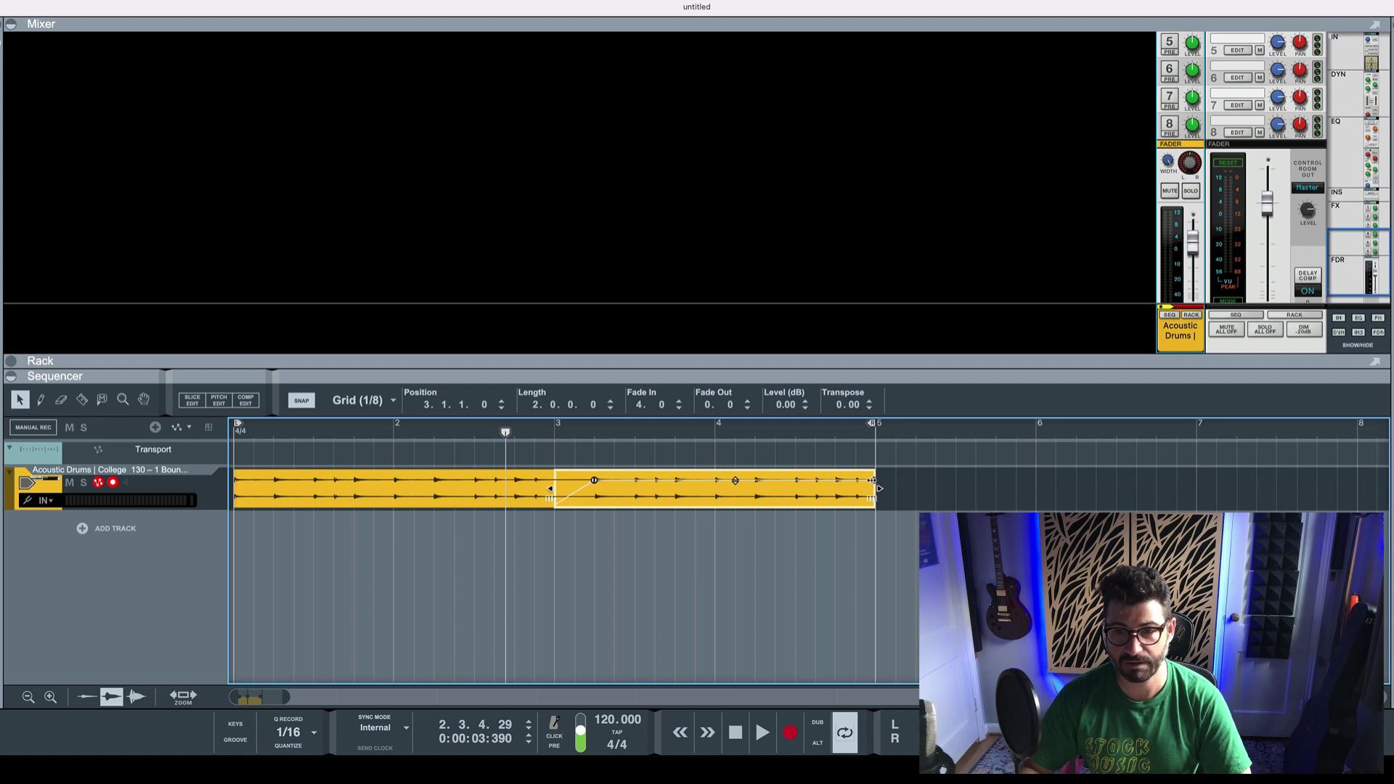
pyautogui.moveTo(875, 480)
pyautogui.mouseDown()
pyautogui.moveTo(777, 480)
pyautogui.moveTo(856, 481)
pyautogui.mouseUp()
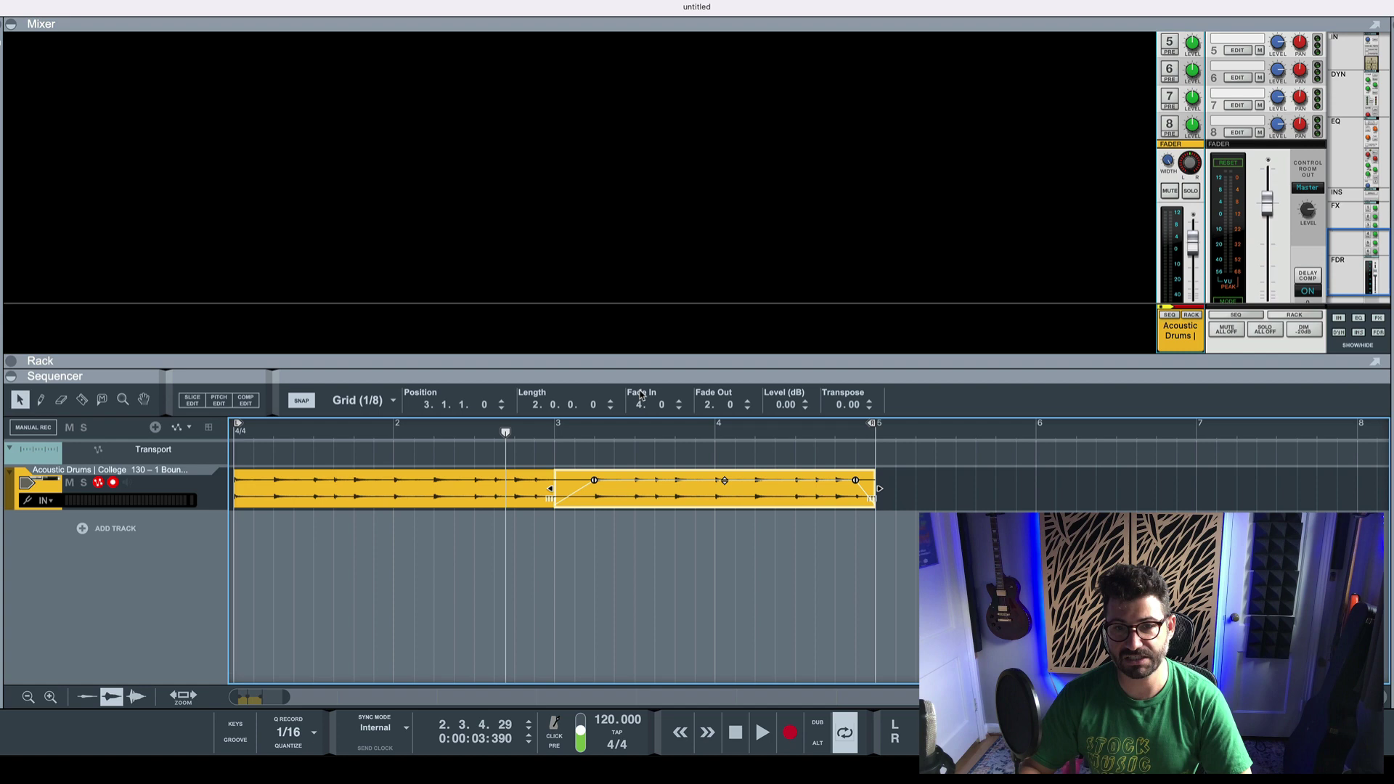
# - Set Fade In to 0 and Fade Out to 15 in the inspector, then play from bar 3.4
pyautogui.moveTo(640, 405); pyautogui.dragTo(638, 512)
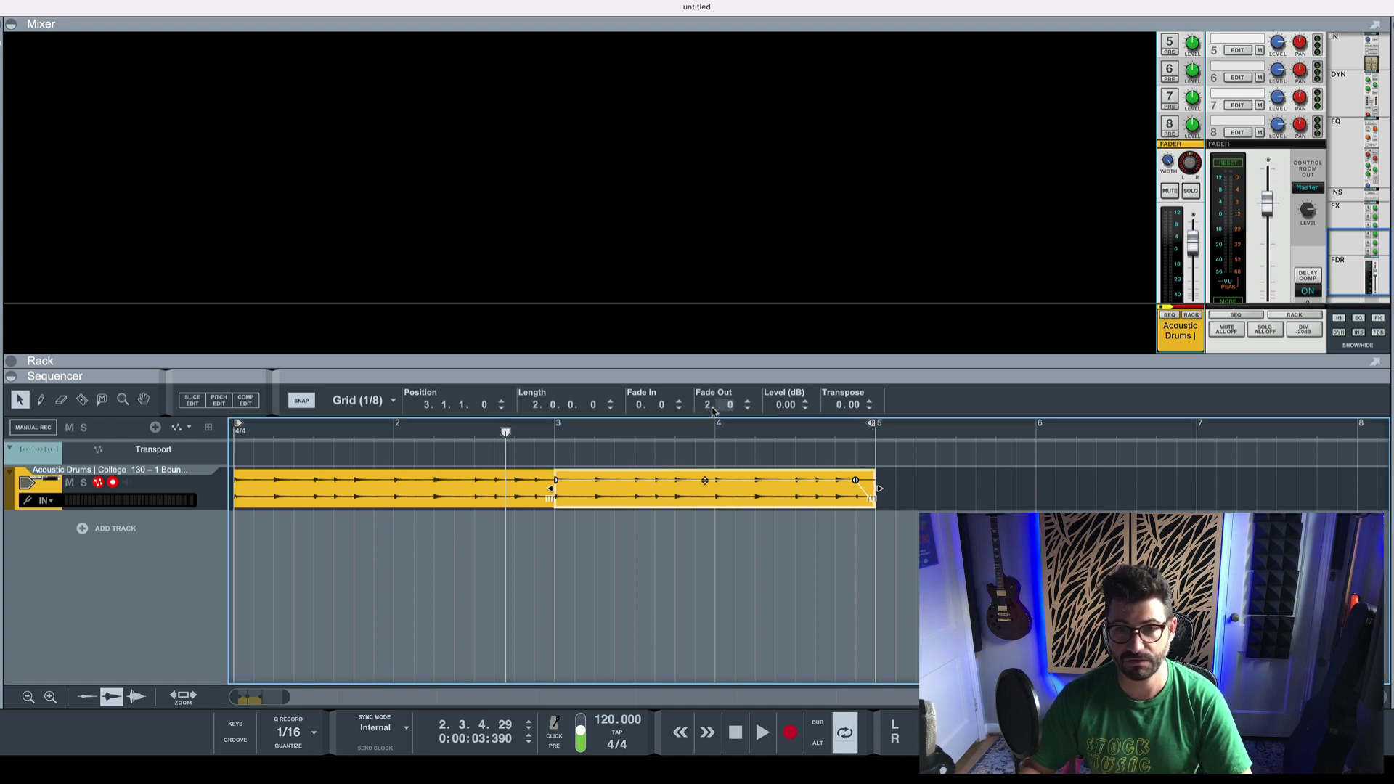
pyautogui.moveTo(708, 404); pyautogui.dragTo(722, 320)
pyautogui.moveTo(704, 756)
pyautogui.mouseDown()
pyautogui.moveTo(708, 407)
pyautogui.moveTo(704, 457)
pyautogui.mouseUp()
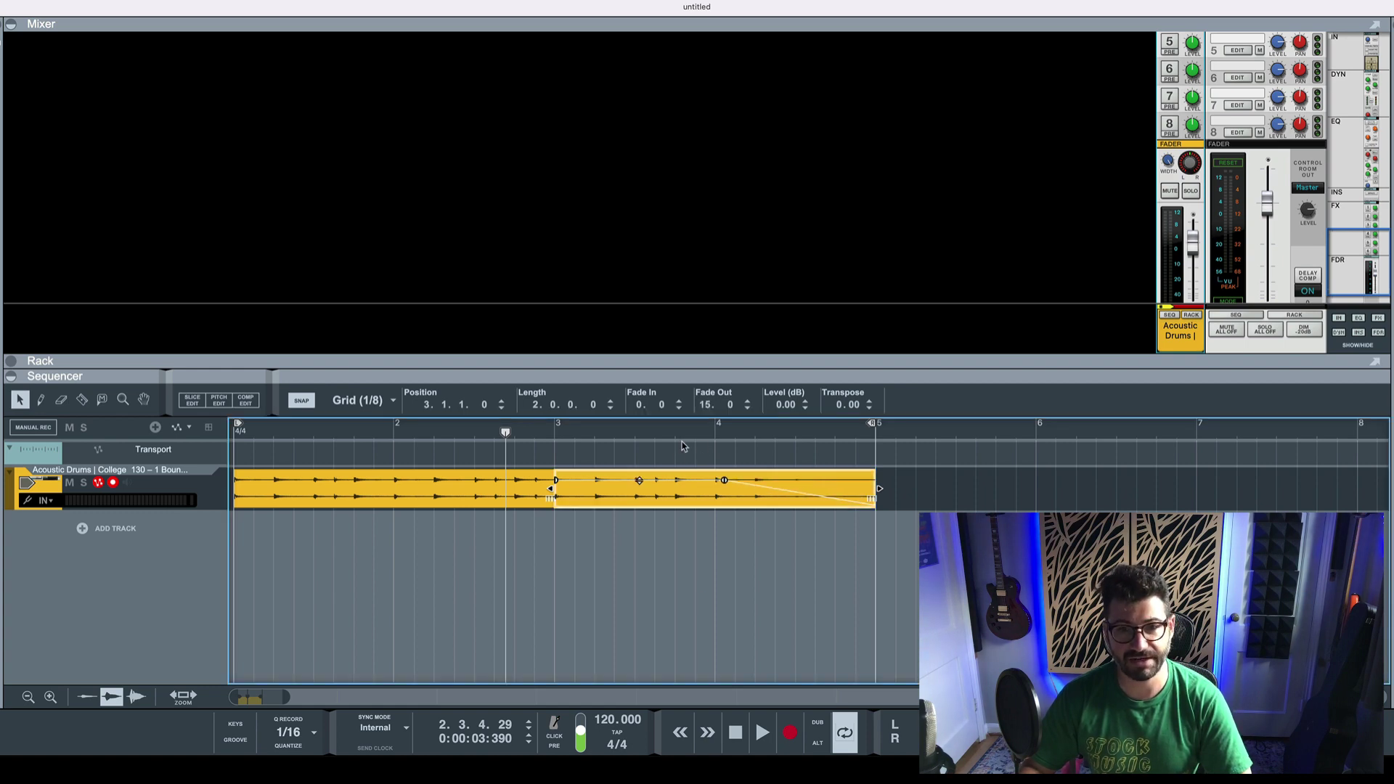
pyautogui.click(675, 429)
pyautogui.press('space')
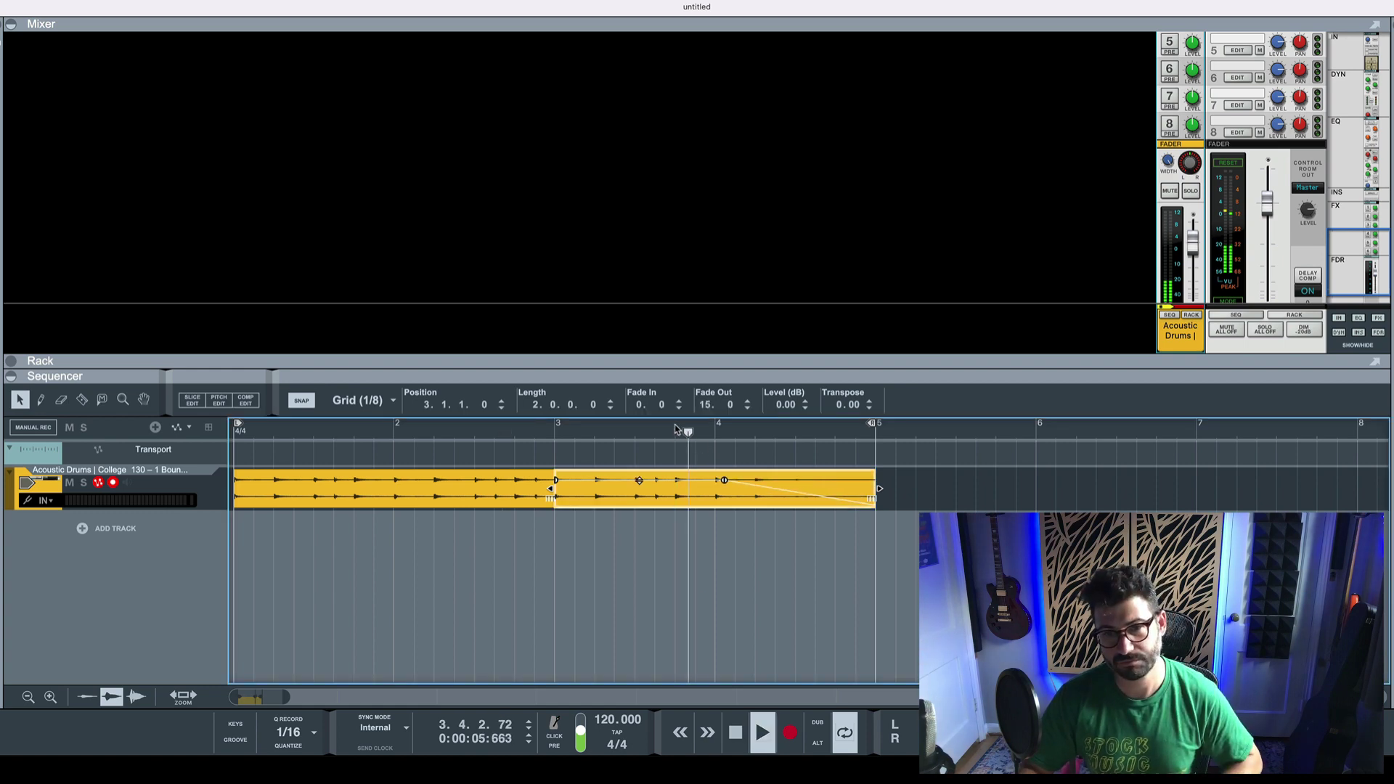
pyautogui.press('space')
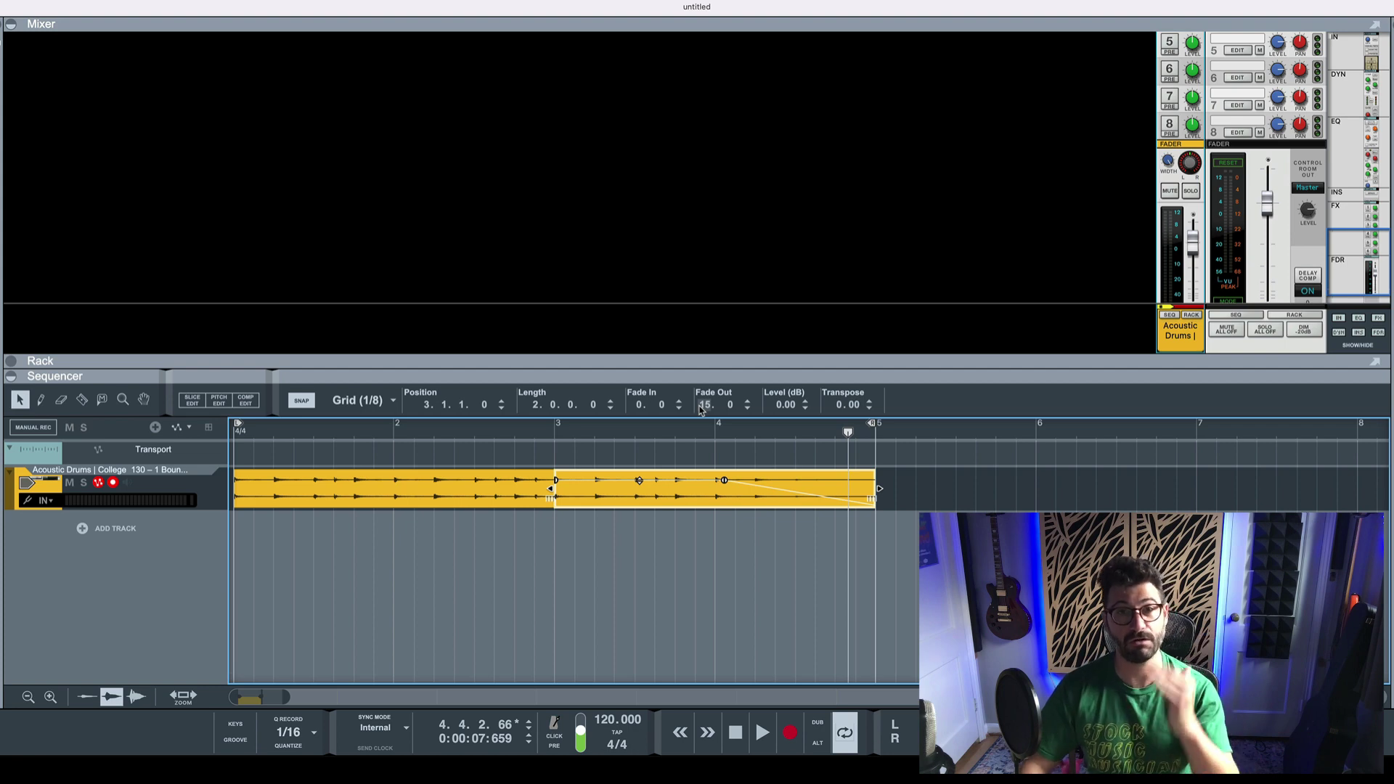
# - Drag the second clip's Fade Out value in the inspector up to 21
pyautogui.moveTo(701, 409); pyautogui.dragTo(736, 761)
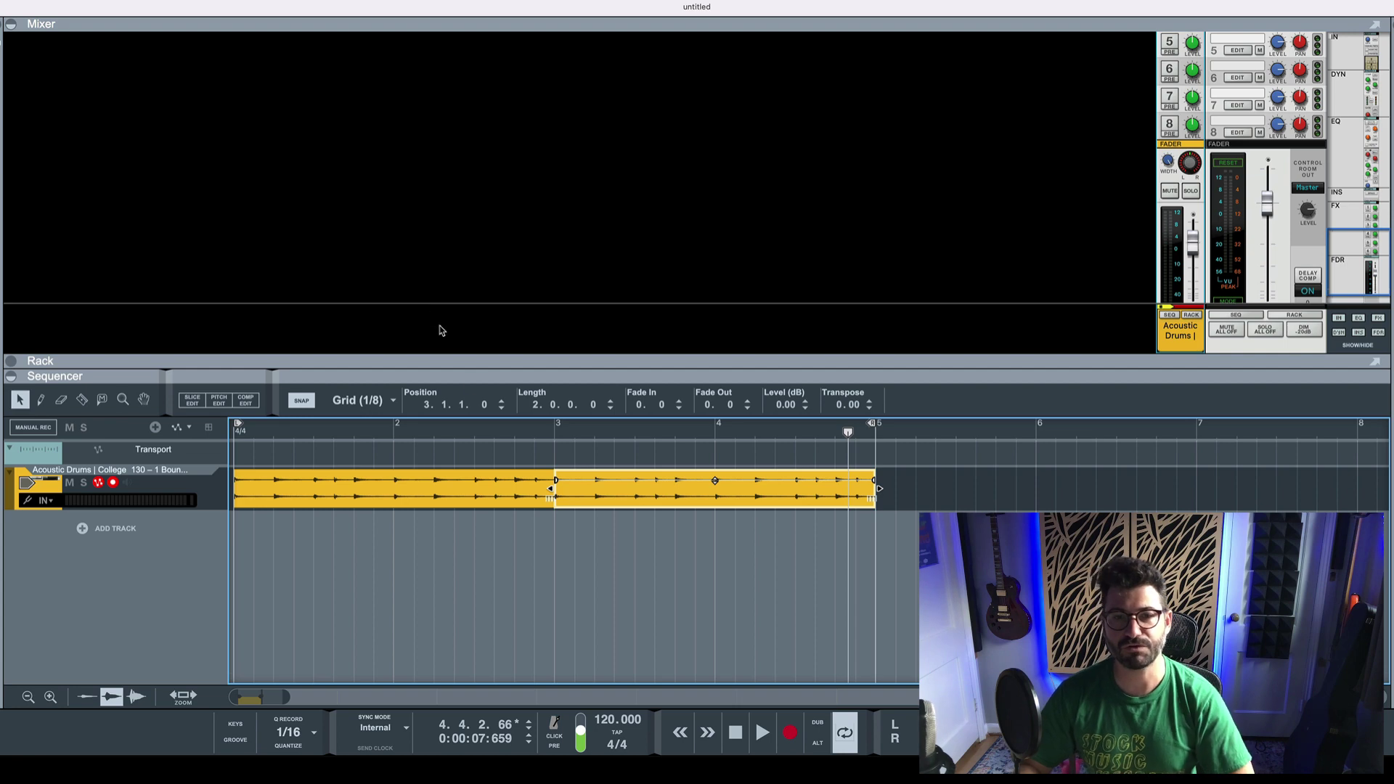
# - Deselect, then slide the second drum clip left to start at 2.4.3, overlapping the first
pyautogui.click(592, 450)
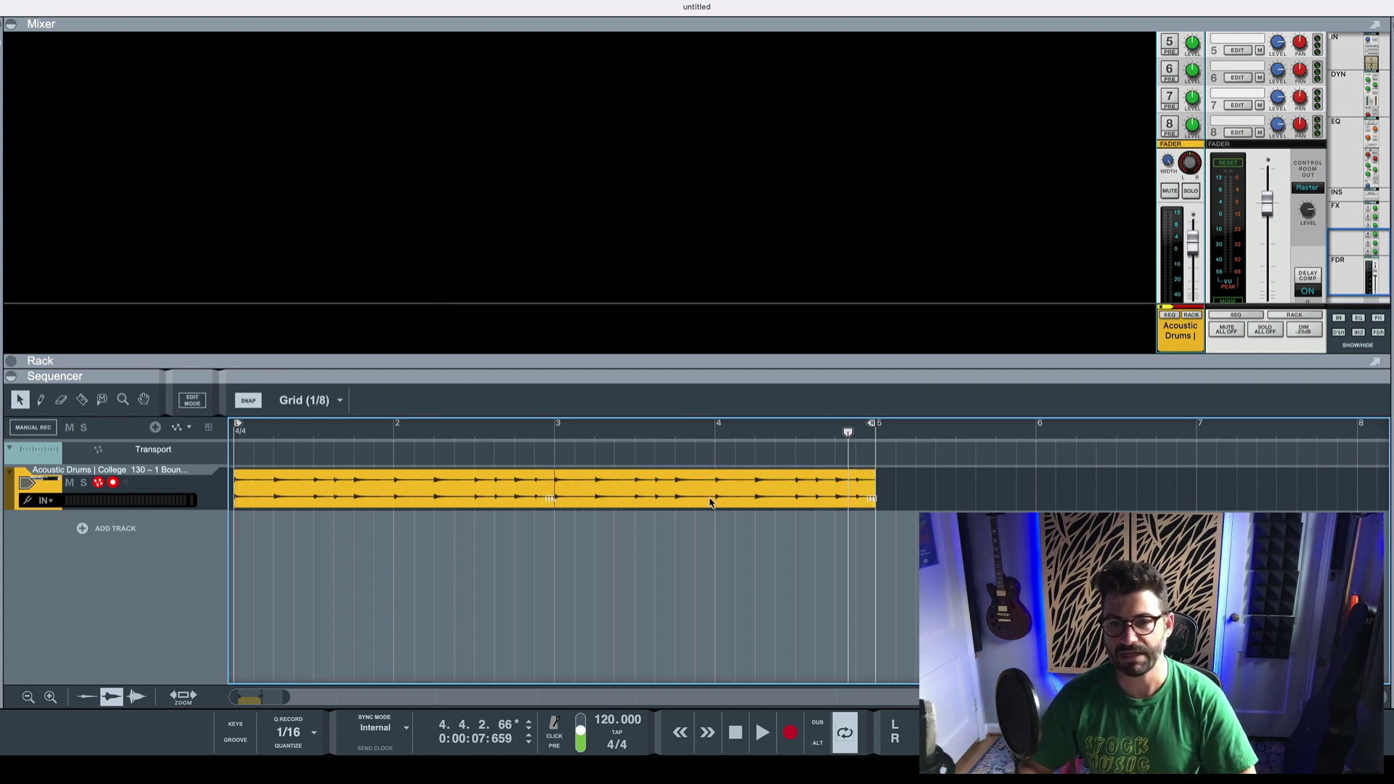
pyautogui.moveTo(710, 501); pyautogui.dragTo(688, 501)
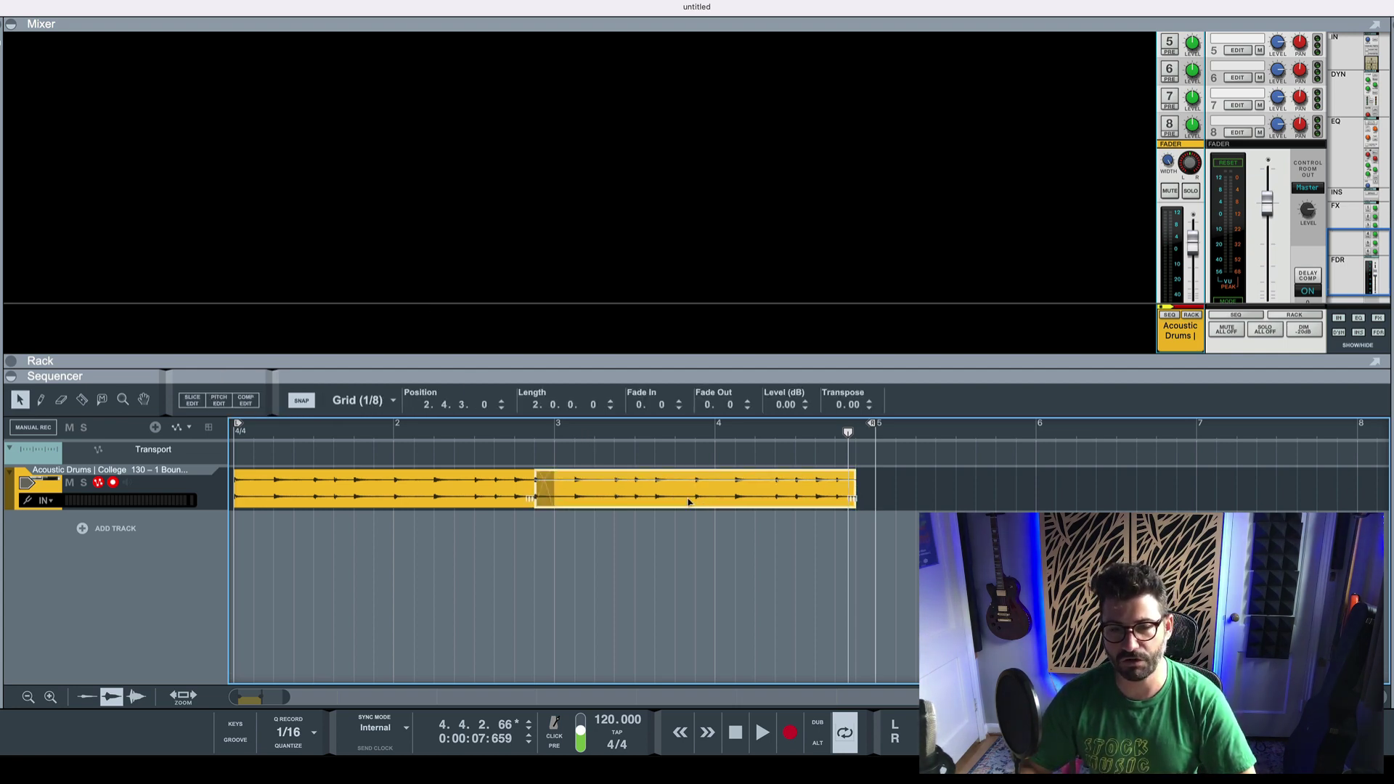
pyautogui.moveTo(609, 507)
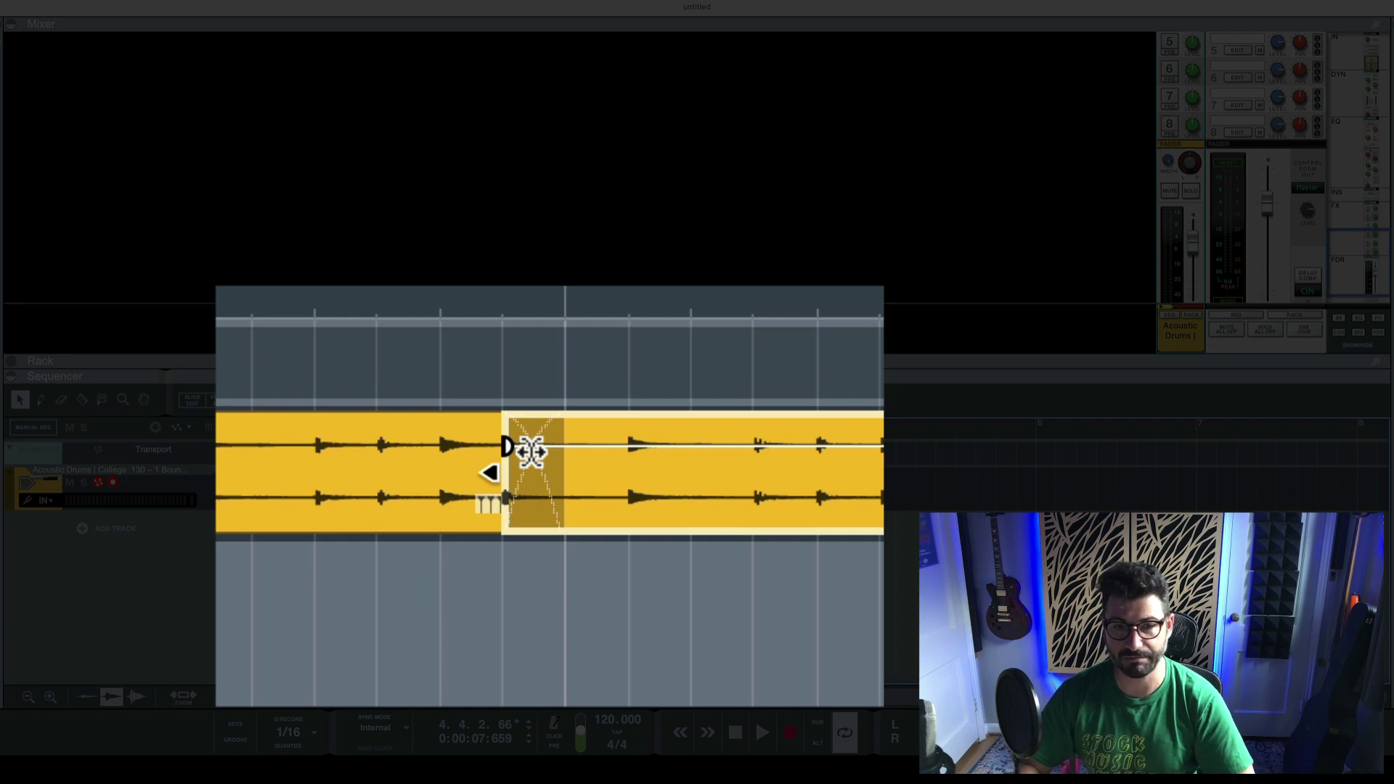
# - Curve the crossfade in the overlap region, then flip the direction of its curve
pyautogui.moveTo(532, 451); pyautogui.dragTo(568, 463)
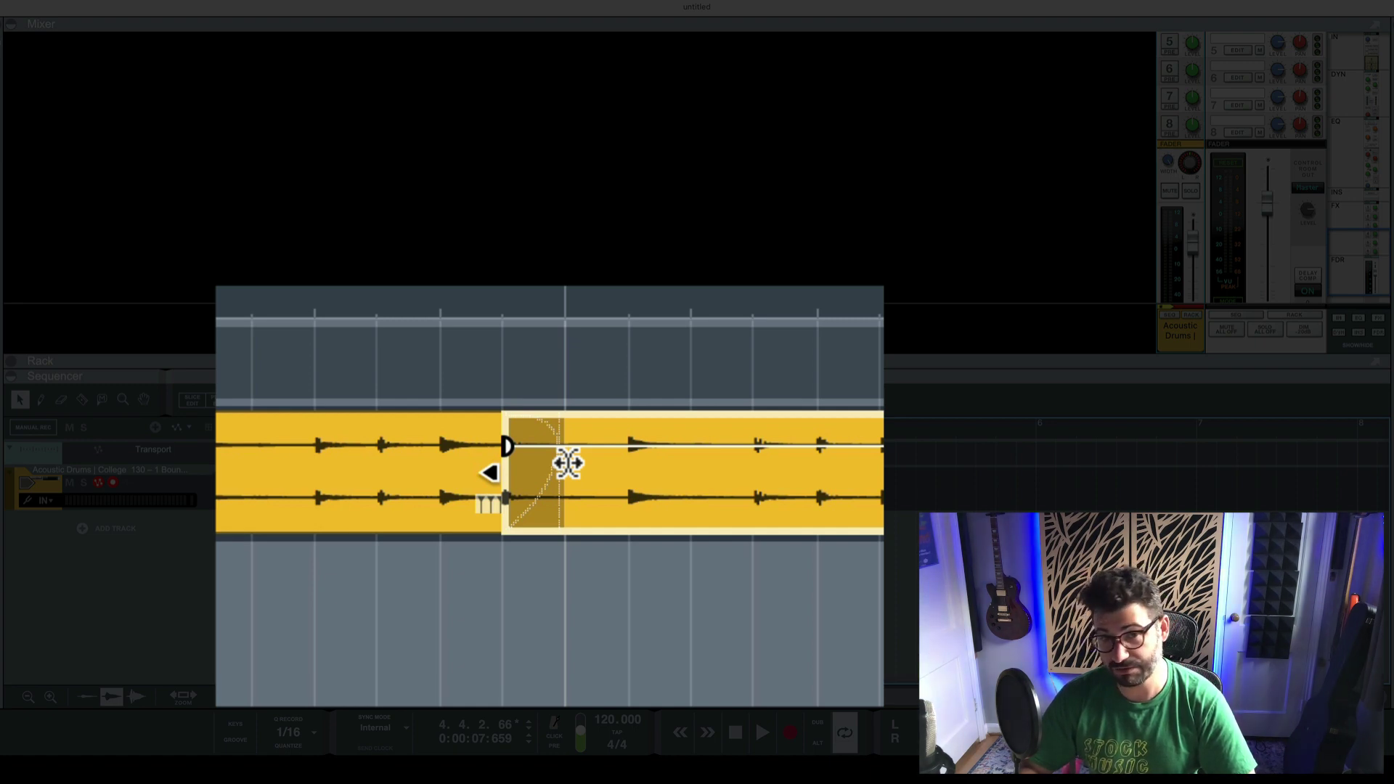
pyautogui.moveTo(568, 463); pyautogui.dragTo(468, 454)
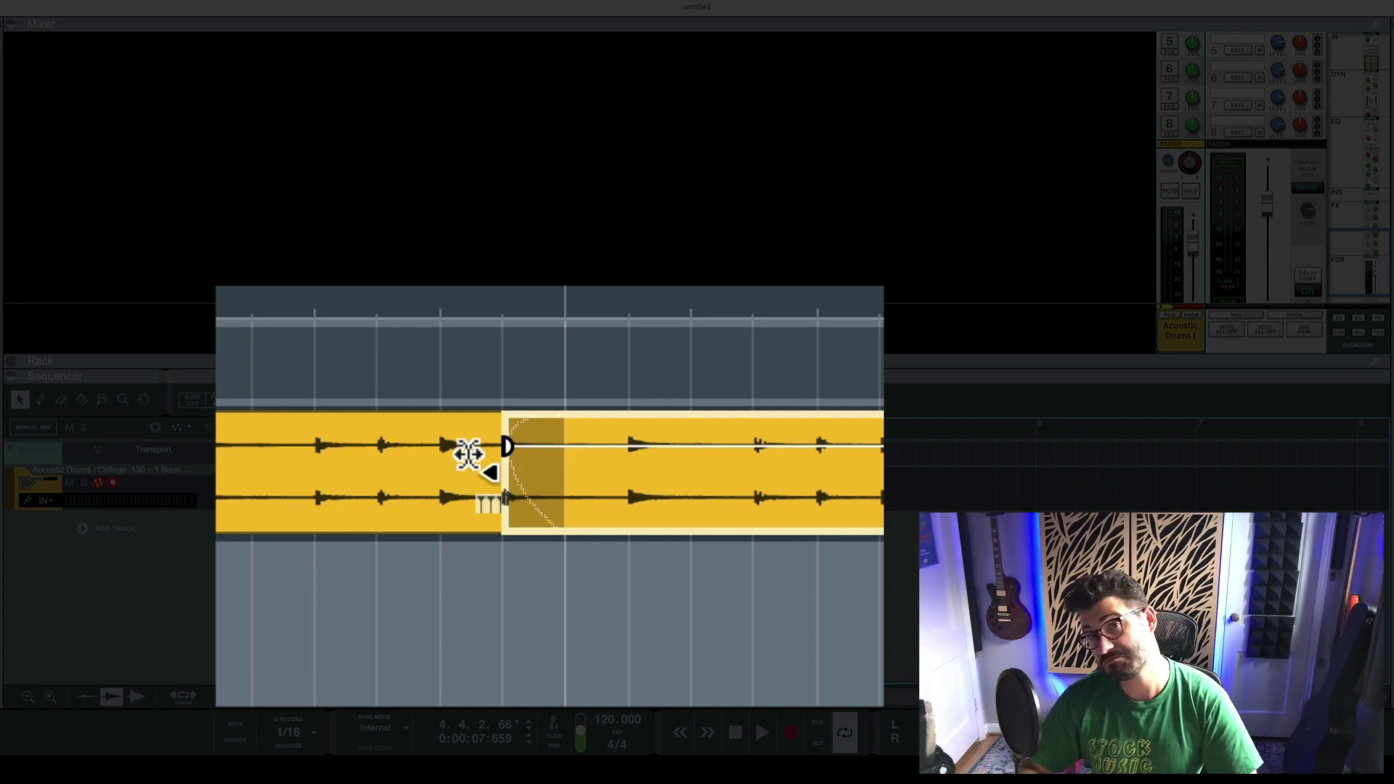